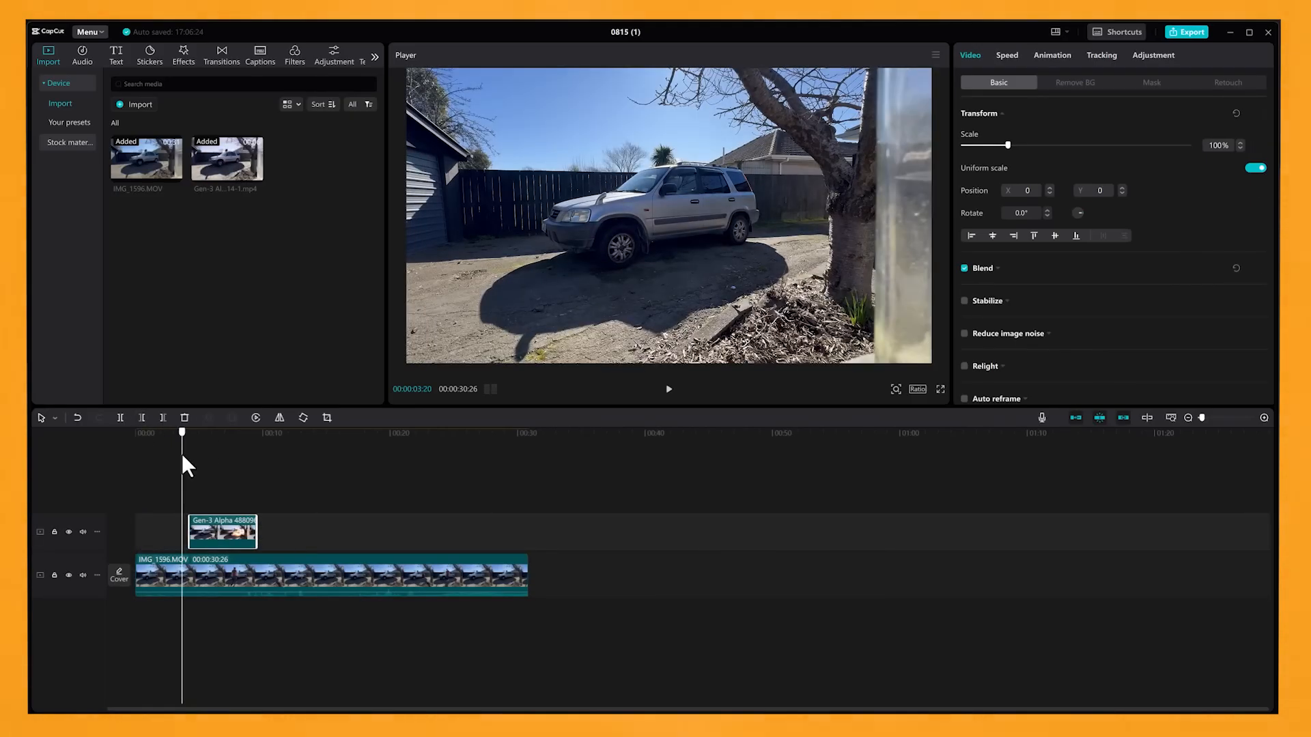
Place the Gen-3 Alpha explosion clip over IMG_1596.MOV at about the 14-second mark and preview the overlap.
{"action": "mouse_move", "coordinate": [182, 457]}
{"action": "left_mouse_down"}
{"action": "mouse_move", "coordinate": [211, 449]}
{"action": "mouse_move", "coordinate": [180, 453]}
{"action": "left_mouse_up"}
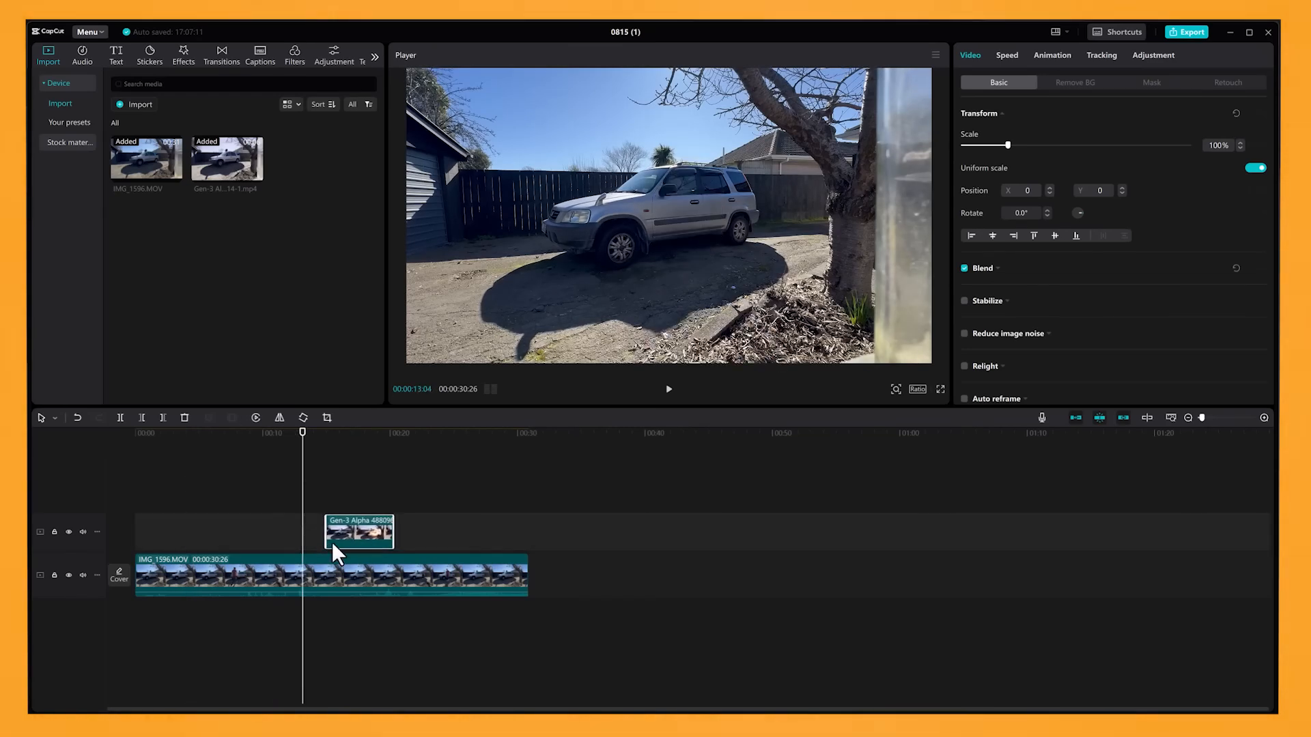
{"action": "mouse_move", "coordinate": [304, 449]}
{"action": "left_mouse_down"}
{"action": "mouse_move", "coordinate": [272, 450]}
{"action": "mouse_move", "coordinate": [319, 447]}
{"action": "left_mouse_up"}
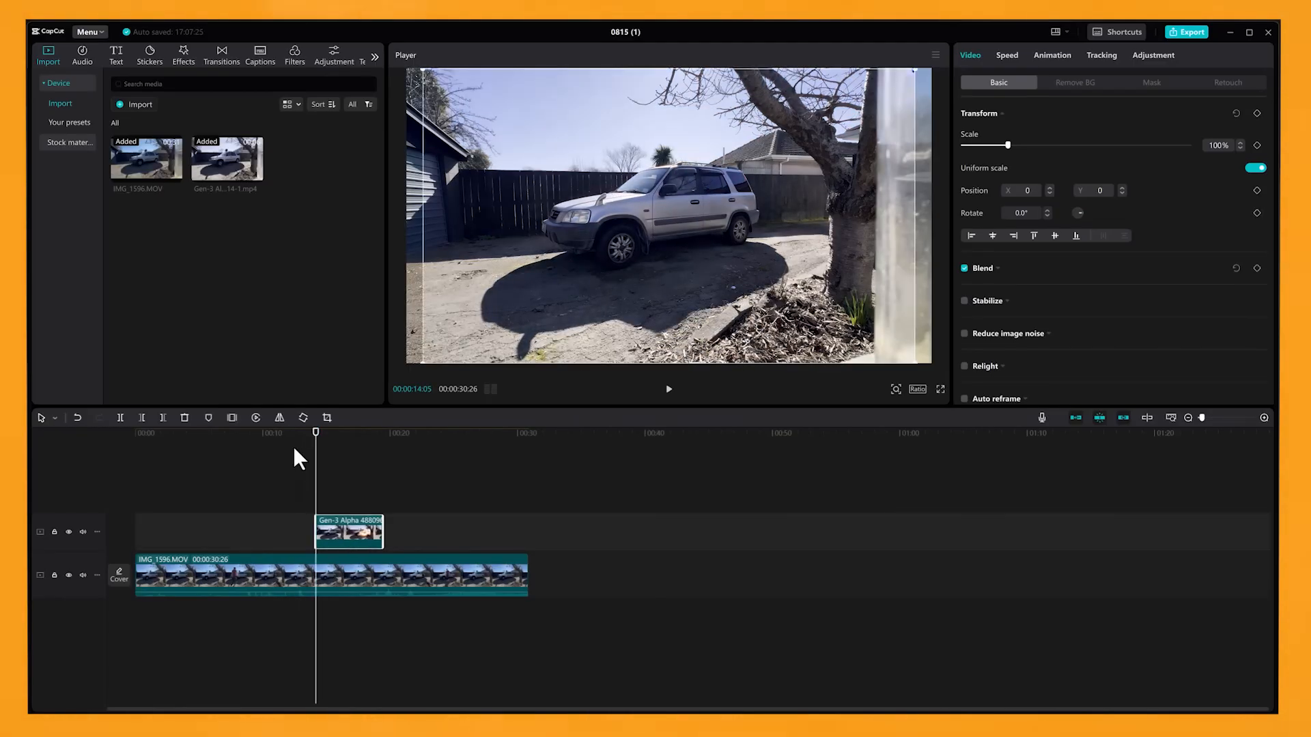
{"action": "left_click", "coordinate": [297, 432]}
{"action": "key", "text": "space"}
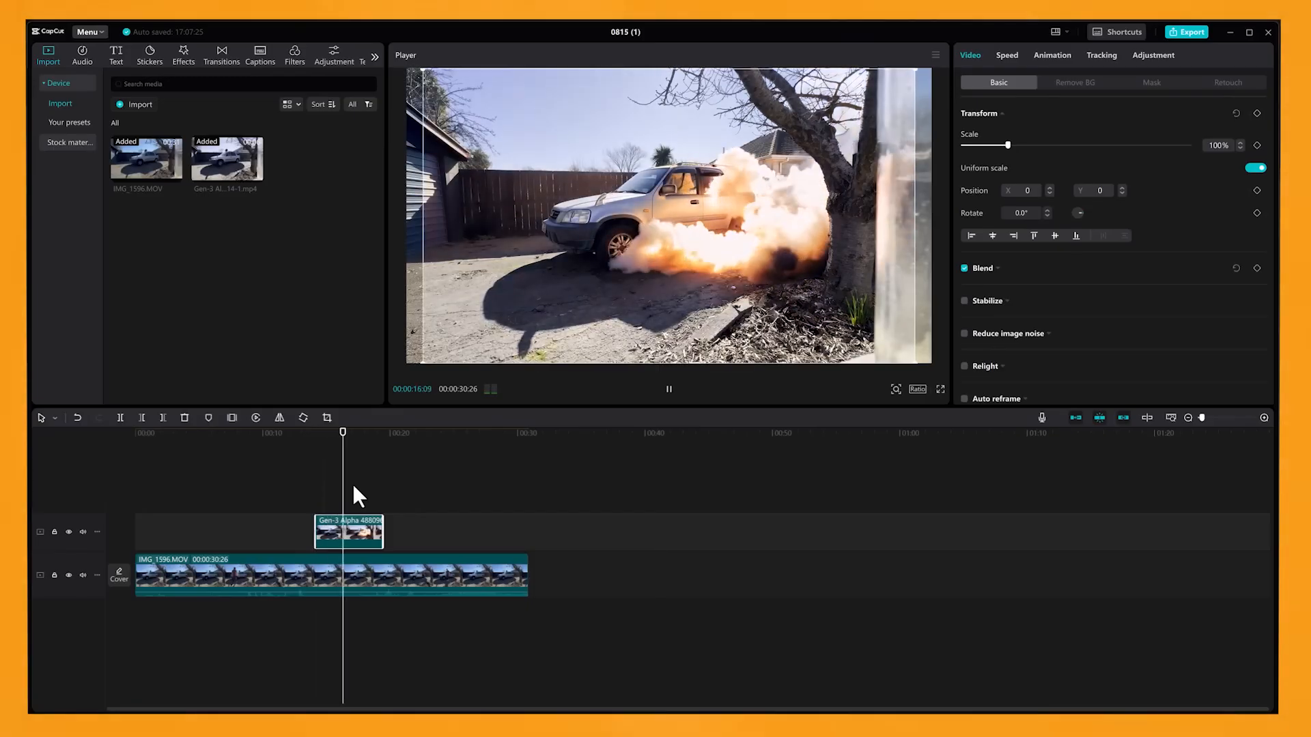
{"action": "key", "text": "space"}
{"action": "left_click_drag", "start_coordinate": [309, 433], "coordinate": [327, 464]}
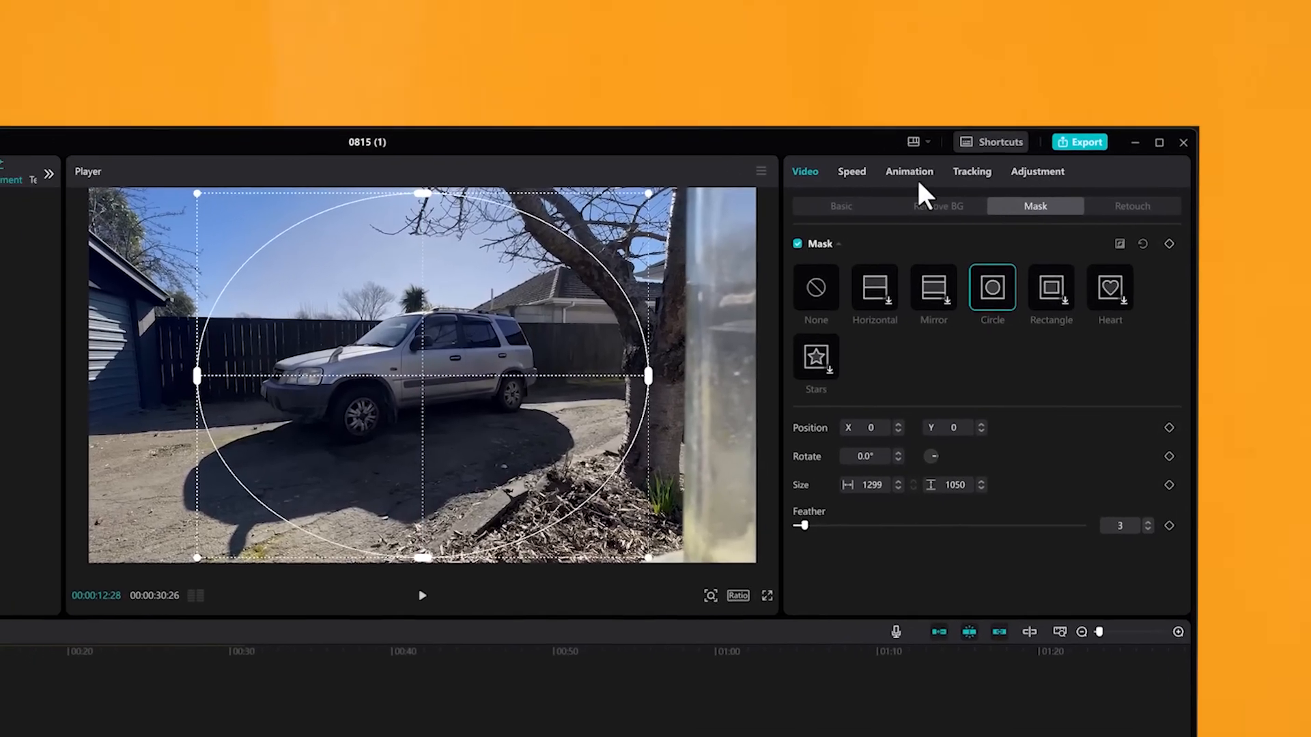
Widen the explosion clip's circle mask to about 1742 and set its feather to 1.
{"action": "left_click", "coordinate": [703, 197]}
{"action": "left_click", "coordinate": [861, 162]}
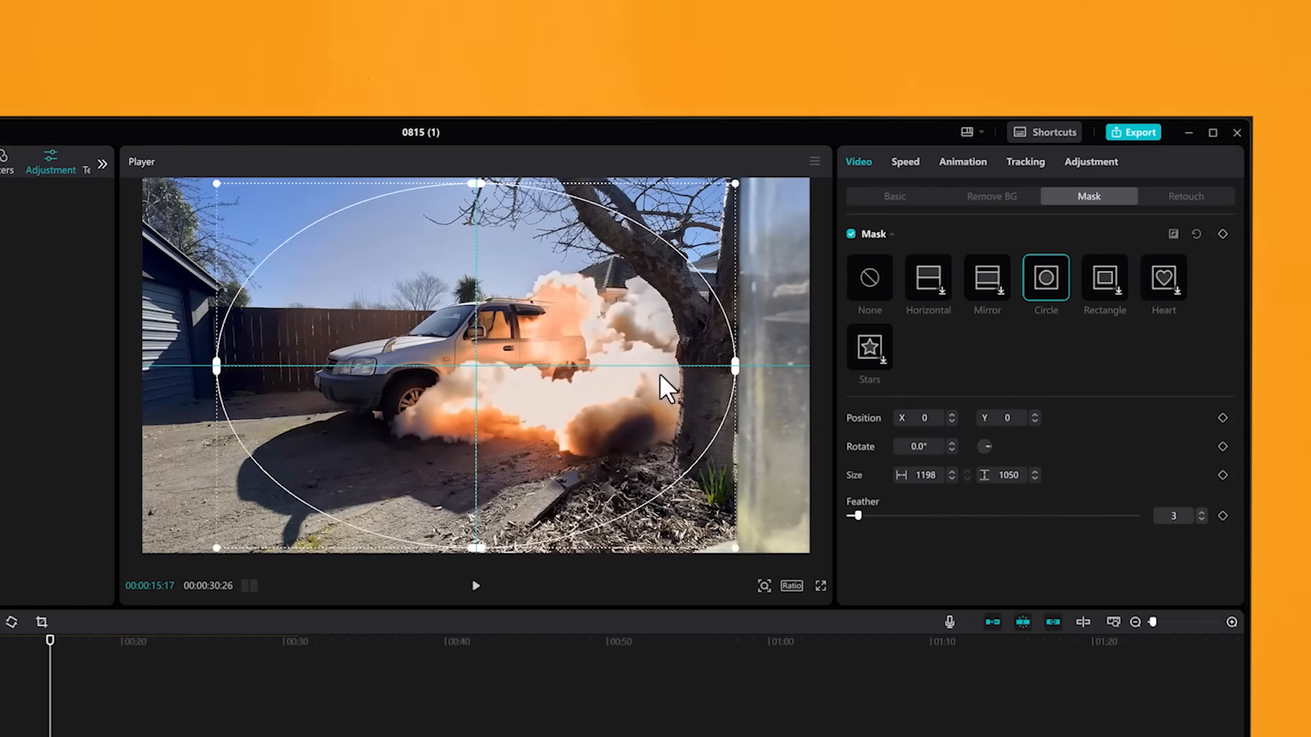
{"action": "left_click_drag", "start_coordinate": [667, 386], "coordinate": [790, 369]}
{"action": "mouse_move", "coordinate": [861, 521]}
{"action": "left_mouse_down"}
{"action": "mouse_move", "coordinate": [961, 521]}
{"action": "mouse_move", "coordinate": [850, 522]}
{"action": "left_mouse_up"}
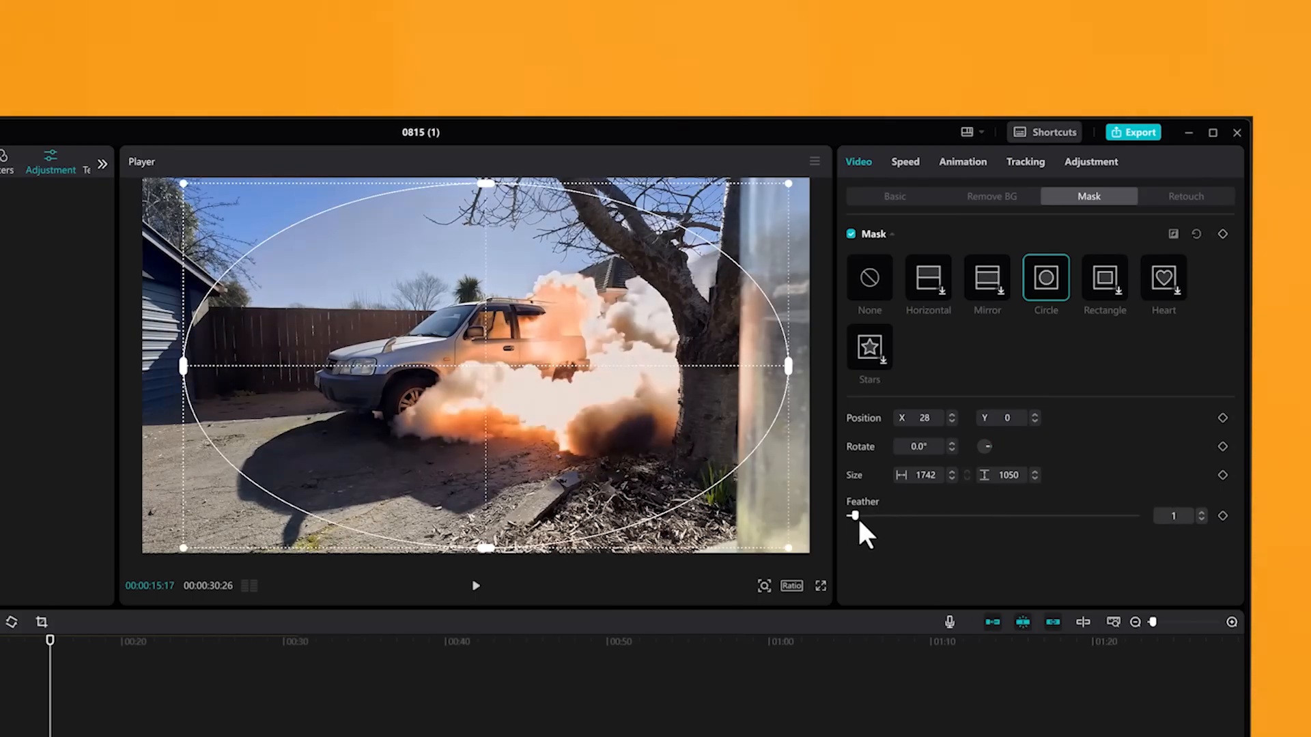
Apply the Fade In animation to the start of the explosion compound clip with a duration of 0.5 s.
{"action": "left_click", "coordinate": [963, 161]}
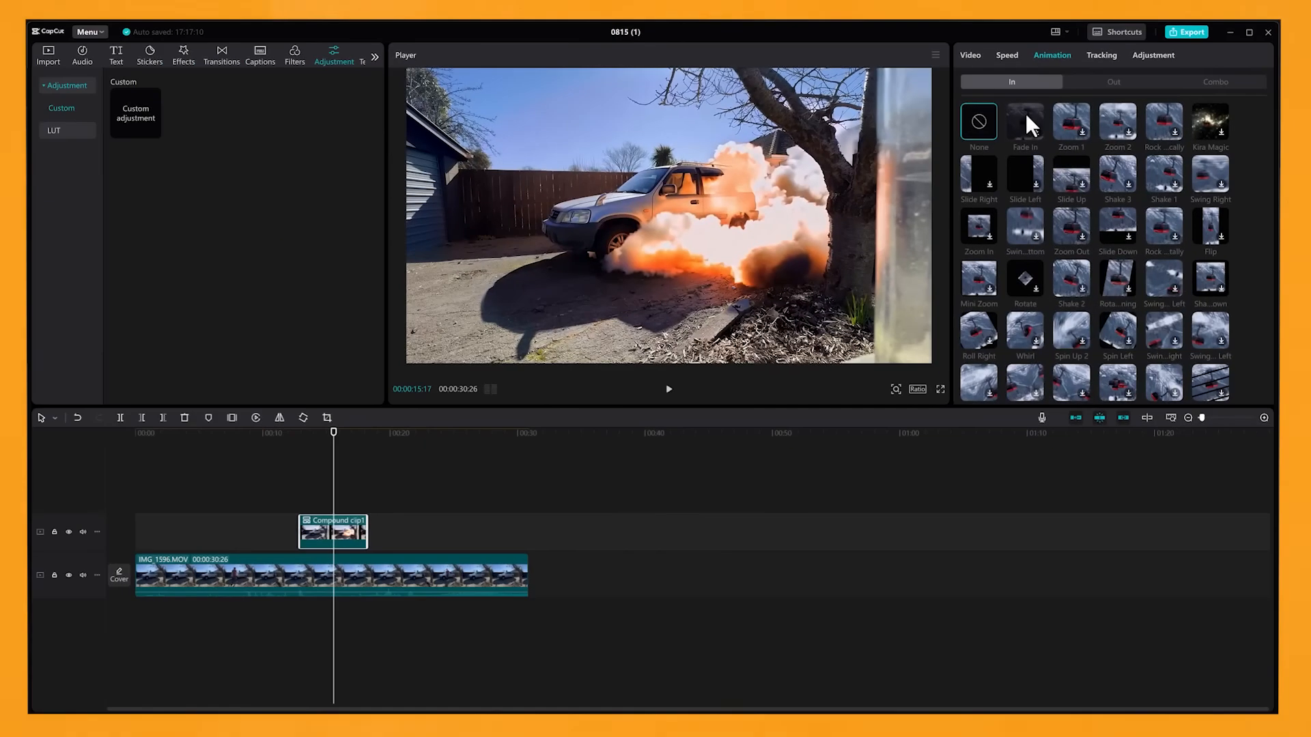
{"action": "scroll", "coordinate": [297, 534], "scroll_direction": "up", "scroll_amount": 3}
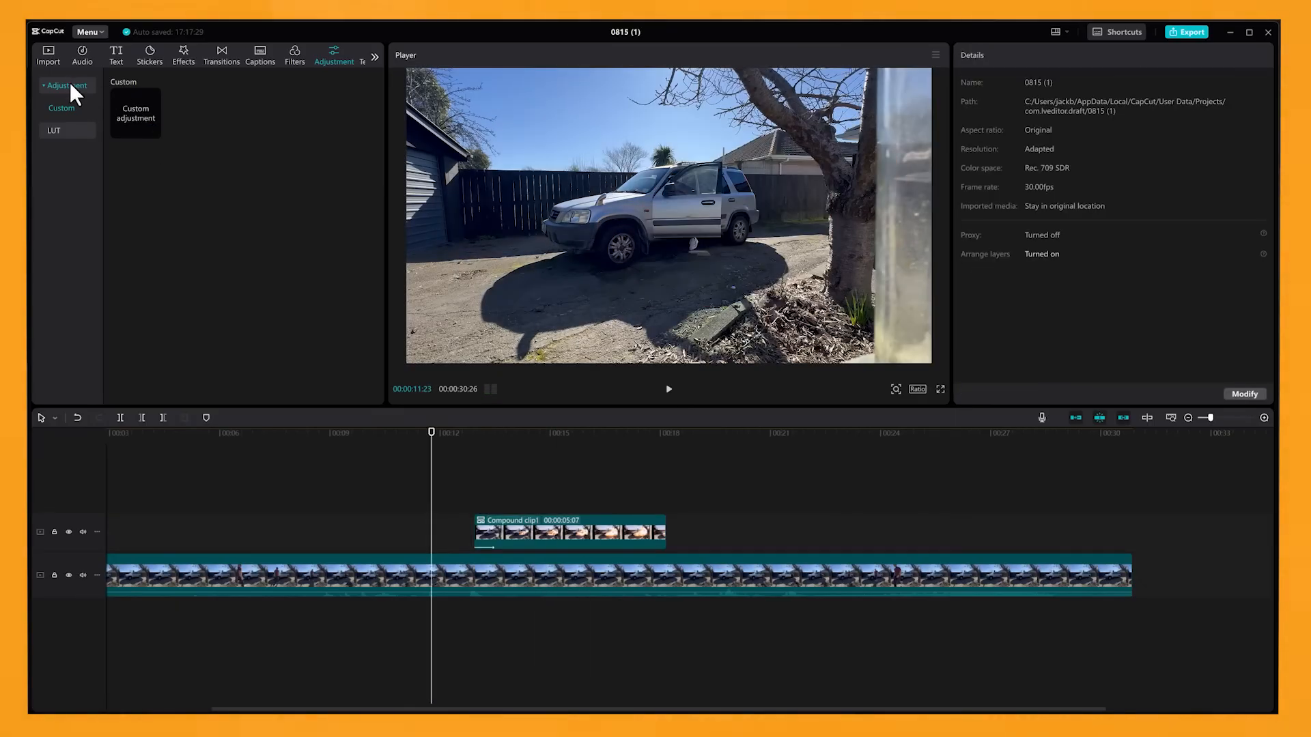
Add a custom adjustment layer above both video clips, starting at 00:00 and extending past the explosion clip.
{"action": "left_click", "coordinate": [71, 85]}
{"action": "mouse_move", "coordinate": [153, 102]}
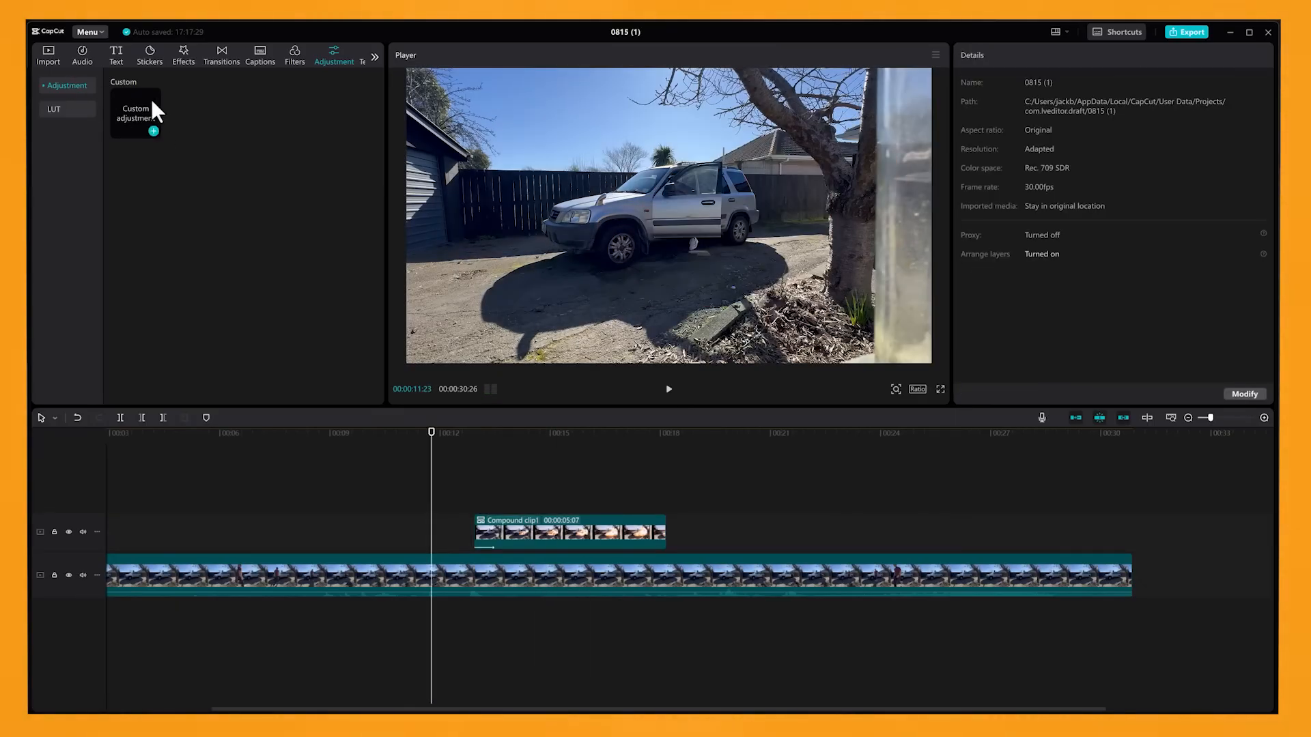
{"action": "left_click_drag", "start_coordinate": [124, 108], "coordinate": [731, 498]}
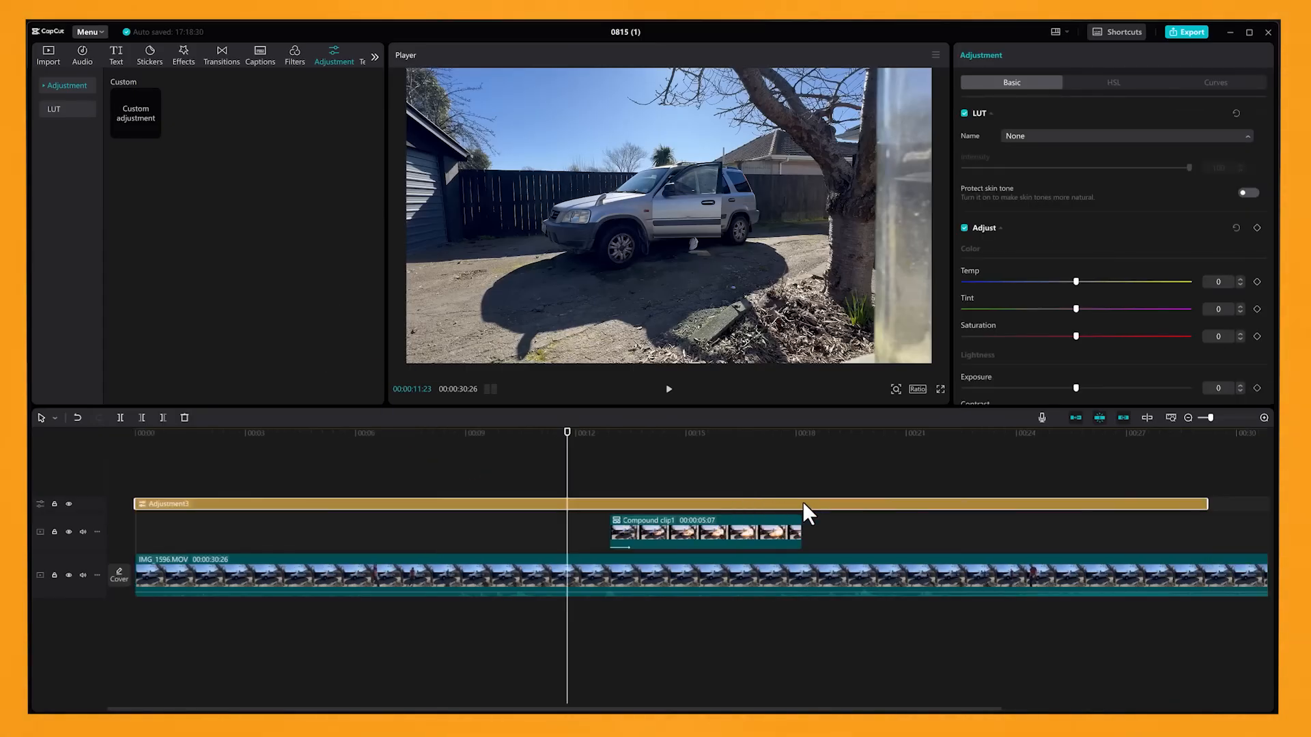
{"action": "left_click_drag", "start_coordinate": [1076, 282], "coordinate": [1111, 282]}
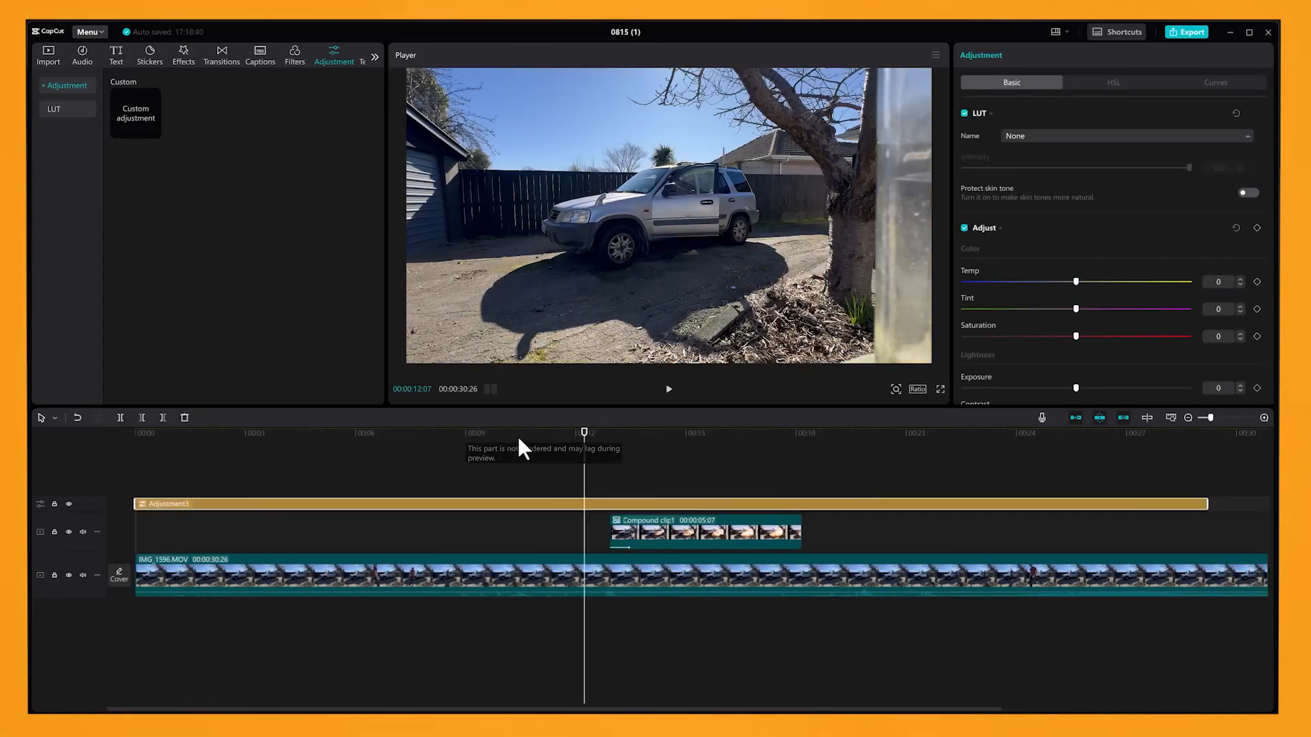
{"action": "left_click_drag", "start_coordinate": [608, 437], "coordinate": [568, 436]}
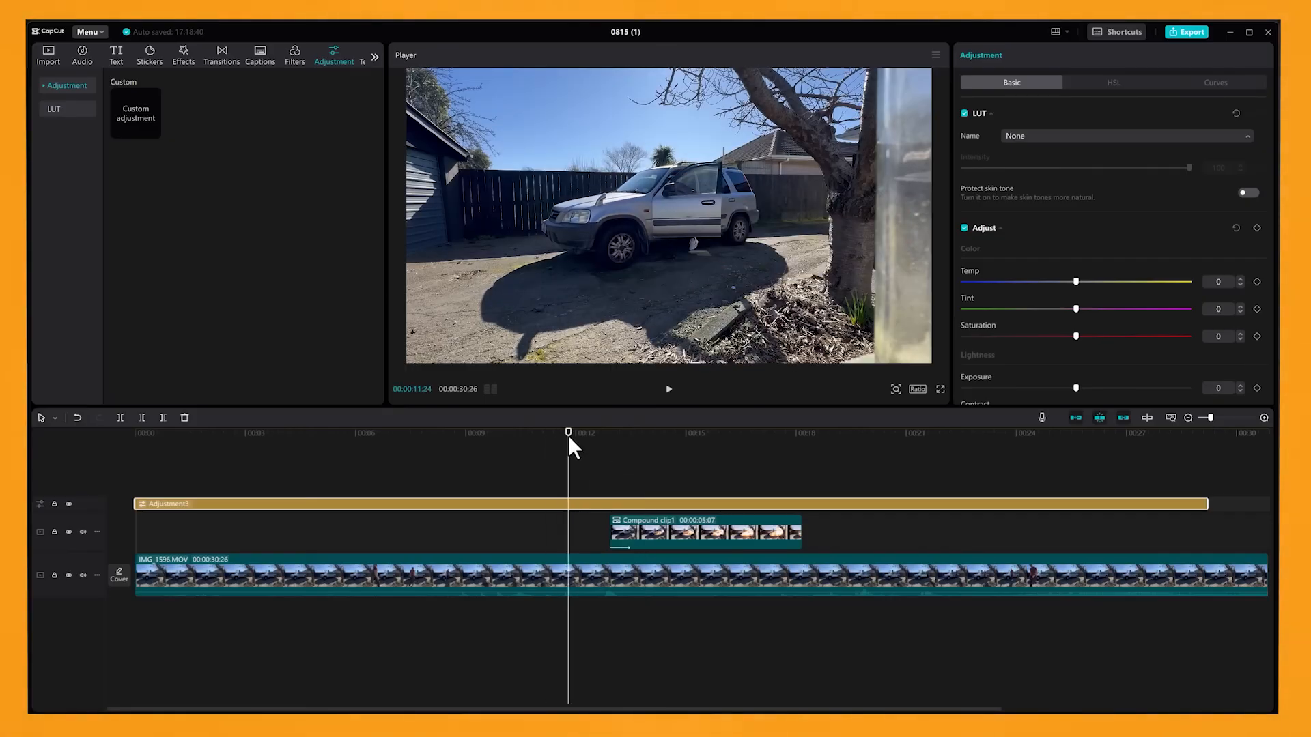
{"action": "left_click", "coordinate": [665, 485]}
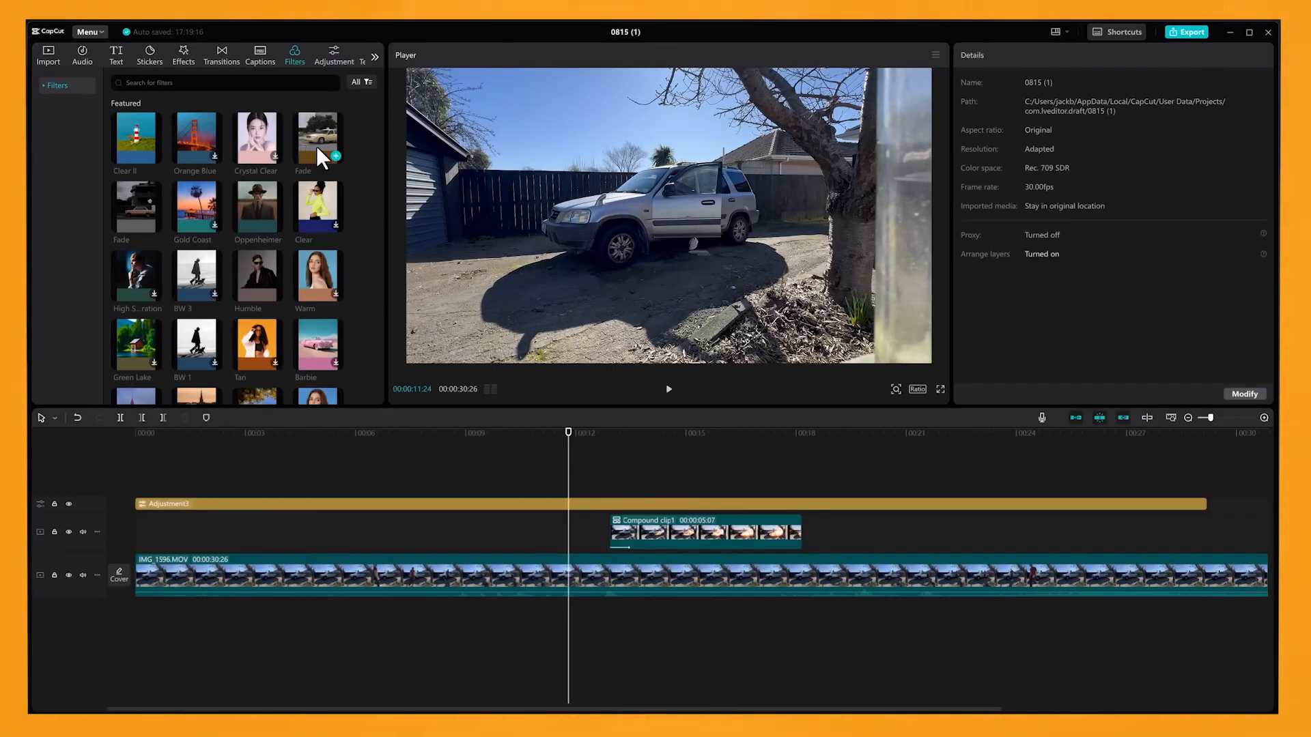
Try the Oppenheimer filter on a track above the adjustment layer, extending it over the explosion clip.
{"action": "mouse_move", "coordinate": [316, 136]}
{"action": "left_mouse_down"}
{"action": "mouse_move", "coordinate": [541, 484]}
{"action": "mouse_move", "coordinate": [306, 486]}
{"action": "left_mouse_up"}
{"action": "left_click_drag", "start_coordinate": [654, 489], "coordinate": [991, 486]}
{"action": "left_click_drag", "start_coordinate": [592, 441], "coordinate": [544, 441]}
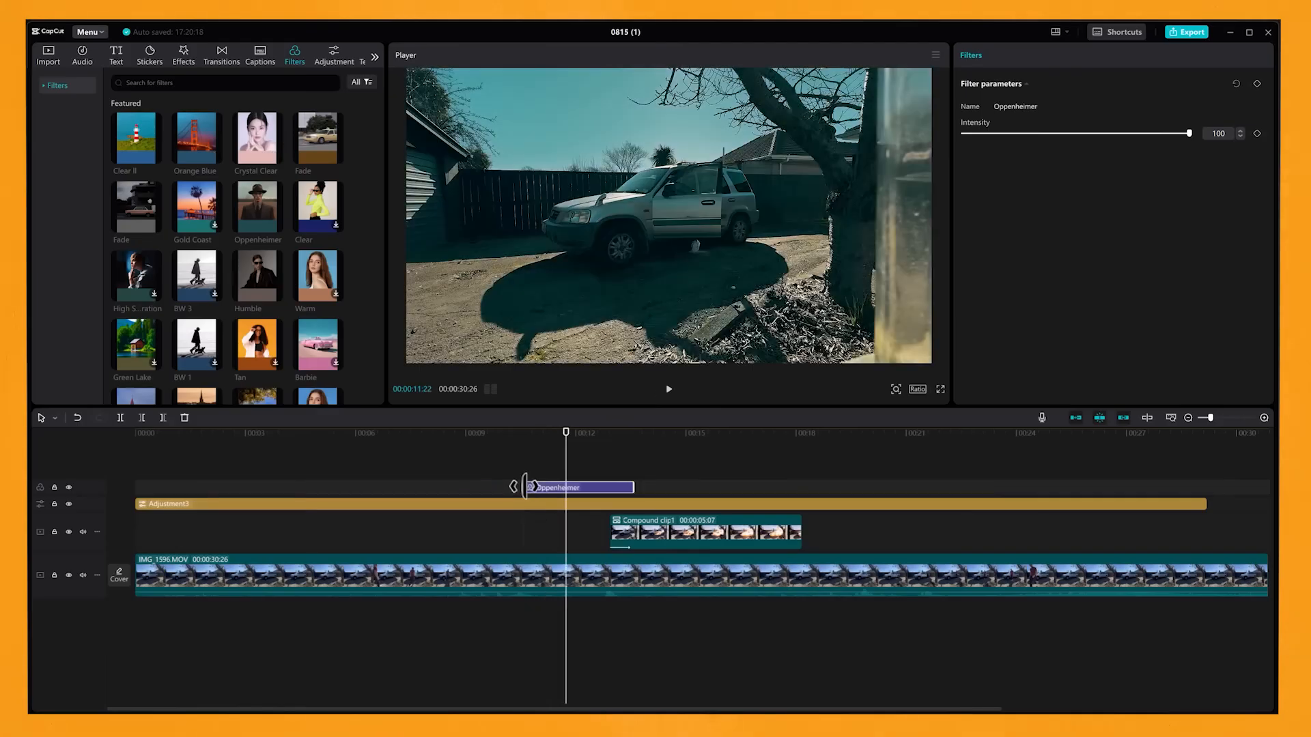
{"action": "left_click_drag", "start_coordinate": [634, 488], "coordinate": [930, 487]}
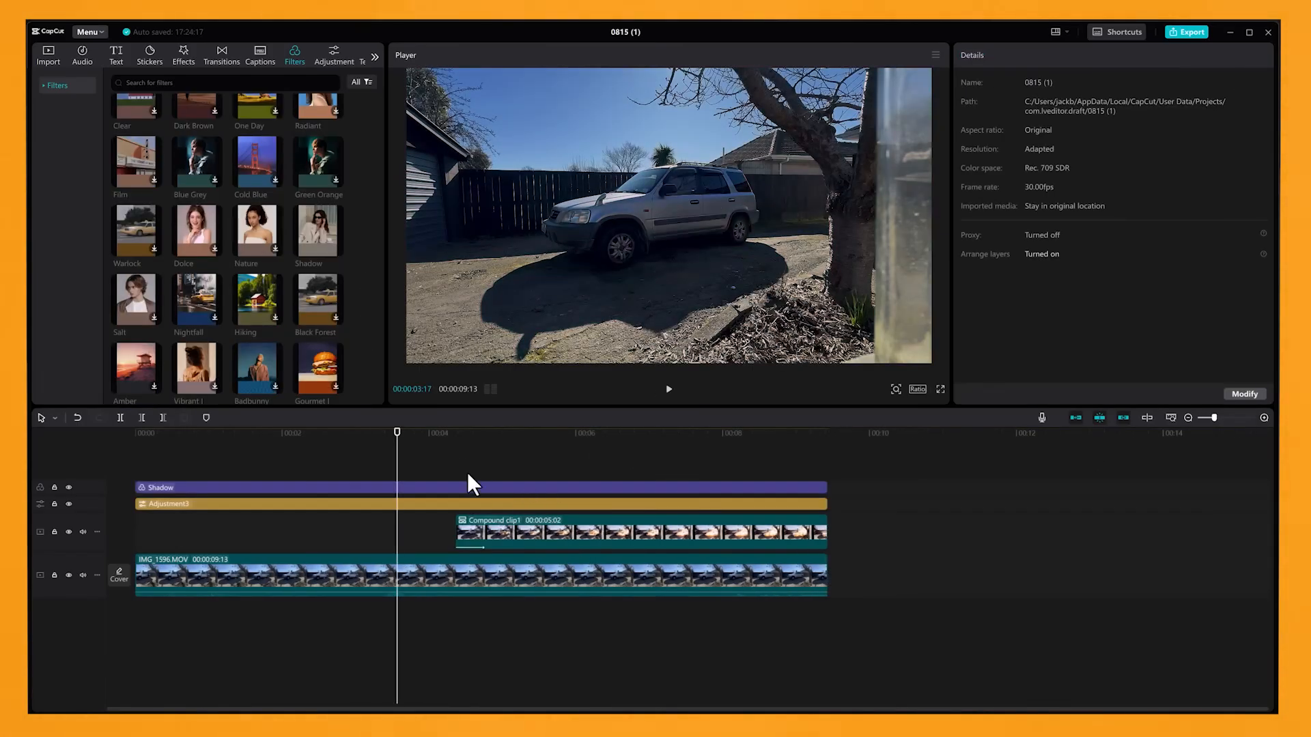
Combine the filter, adjustment layer and both video clips into one compound clip.
{"action": "left_click_drag", "start_coordinate": [448, 459], "coordinate": [569, 591]}
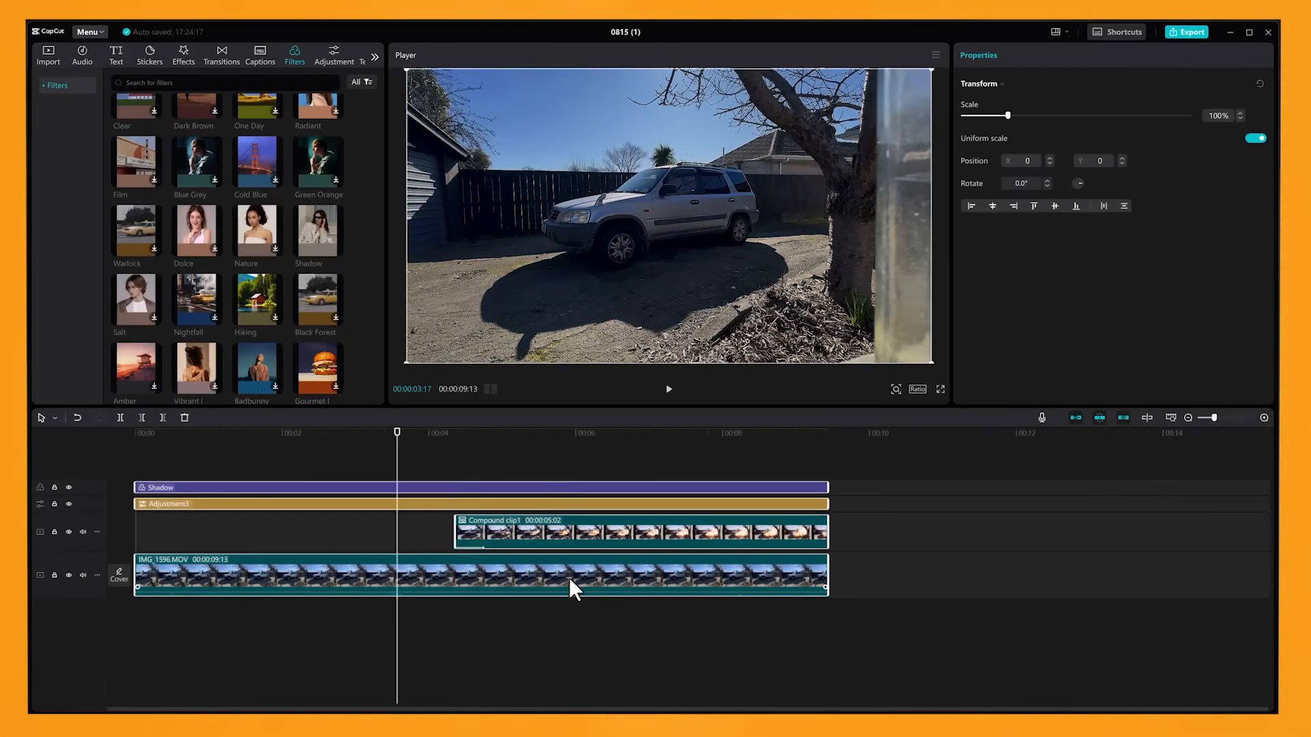
{"action": "right_click", "coordinate": [568, 580]}
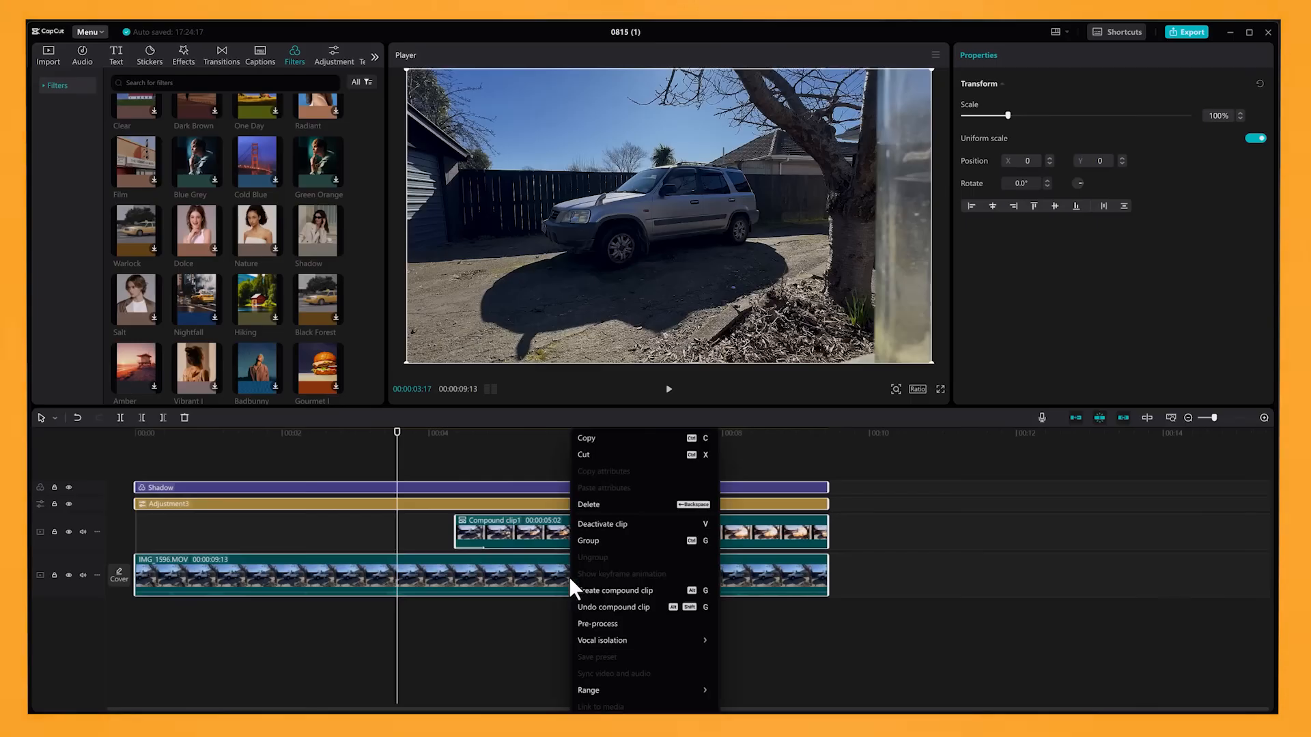
{"action": "left_click", "coordinate": [647, 590]}
Animate a slow zoom on the compound clip with scale keyframes, reaching 143% at the clip's end.
{"action": "left_click", "coordinate": [346, 576]}
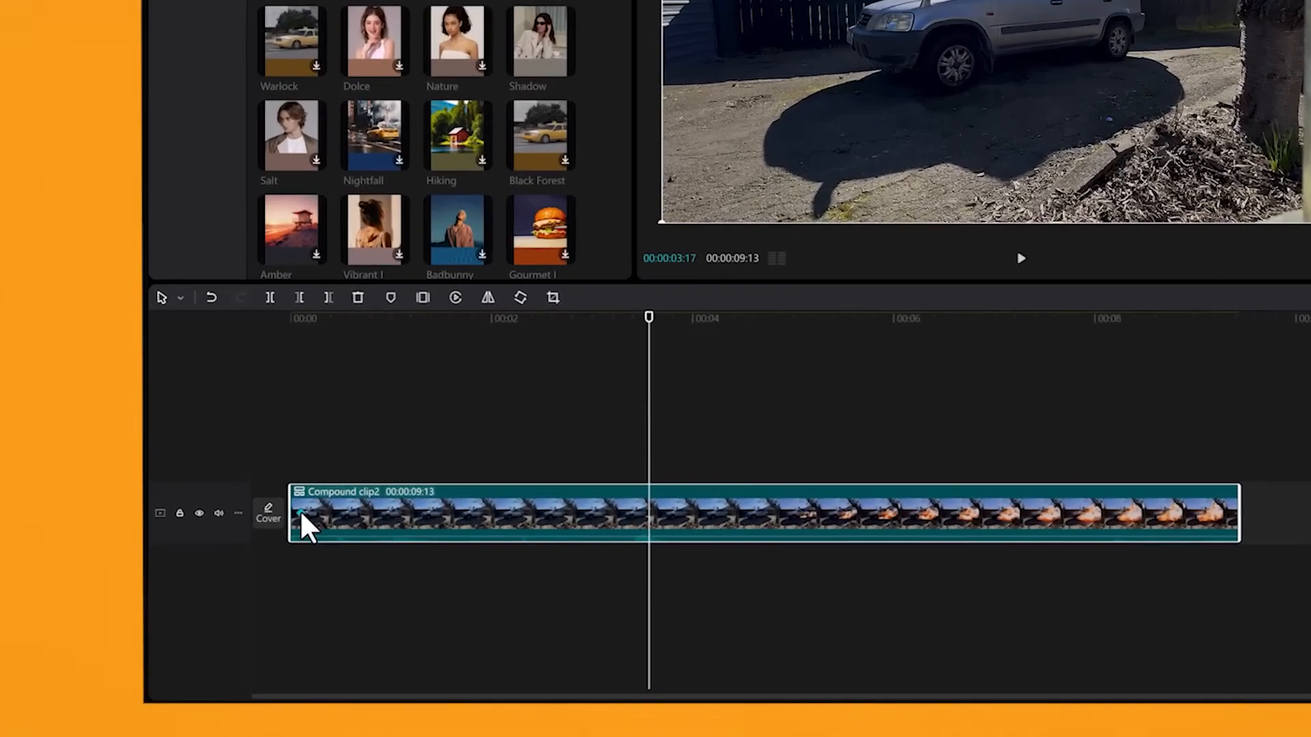
{"action": "left_click", "coordinate": [1234, 320]}
{"action": "left_click", "coordinate": [1255, 317]}
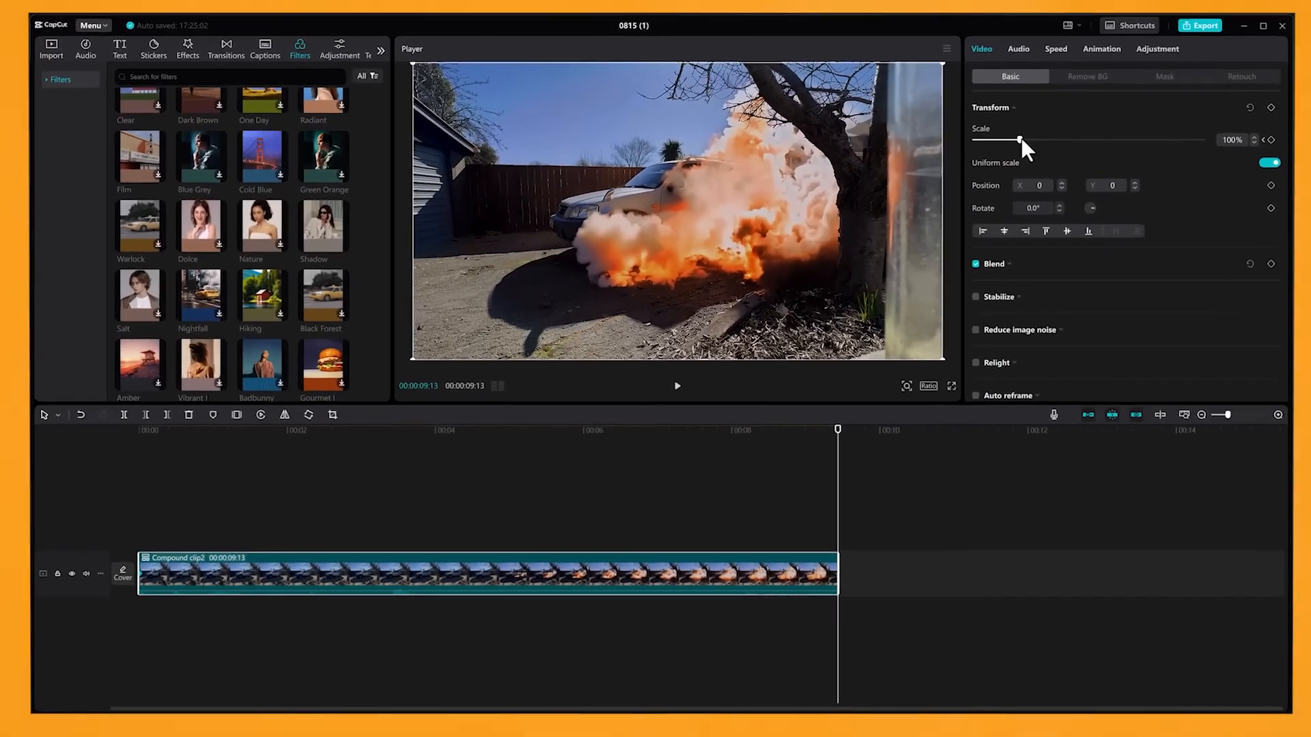
{"action": "left_click_drag", "start_coordinate": [1008, 143], "coordinate": [1027, 143]}
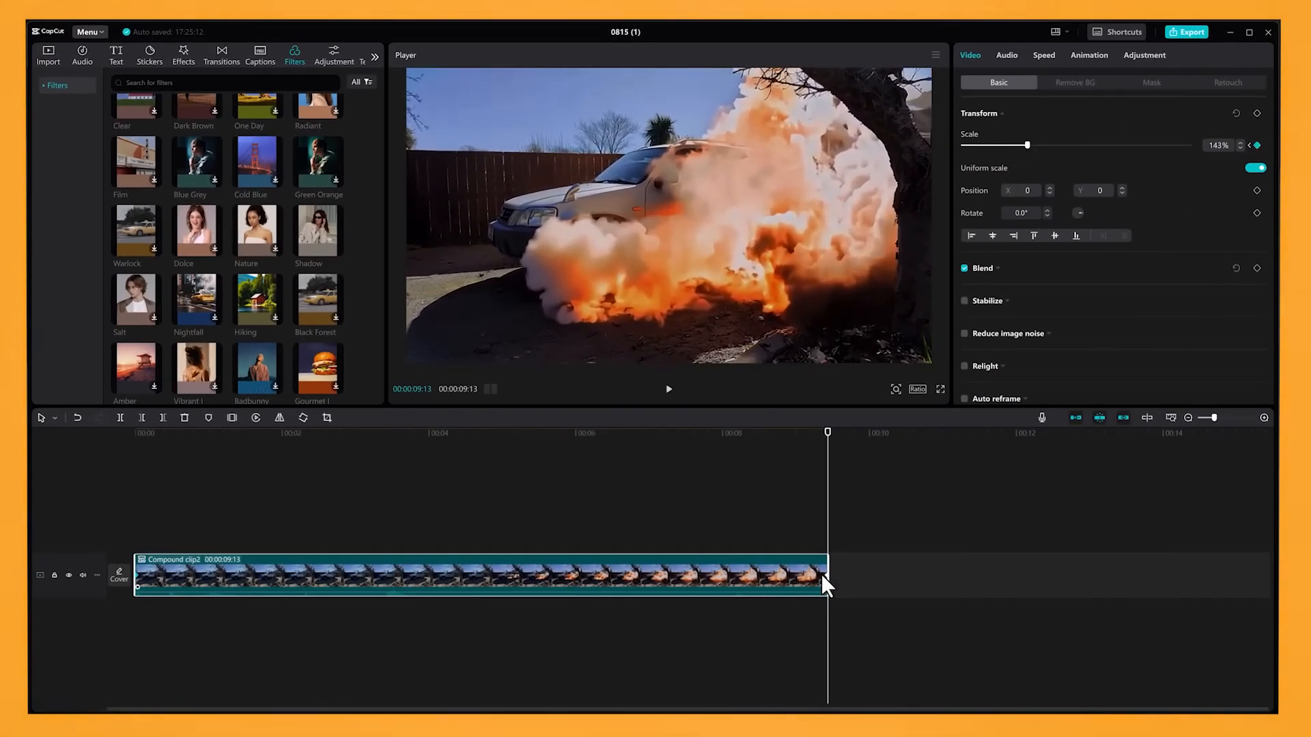
Play the compound clip from the beginning to check the zoom.
{"action": "left_click", "coordinate": [804, 434]}
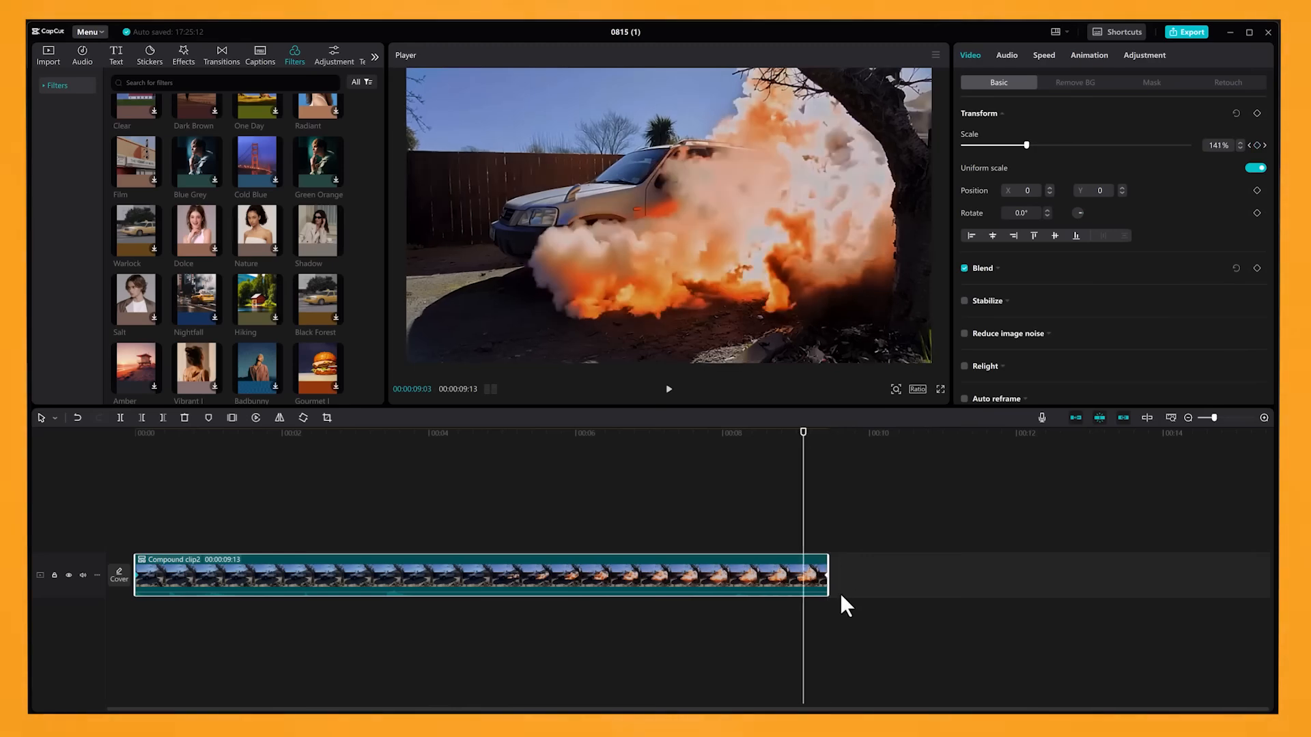
{"action": "left_click_drag", "start_coordinate": [802, 443], "coordinate": [140, 448]}
{"action": "left_click", "coordinate": [668, 389]}
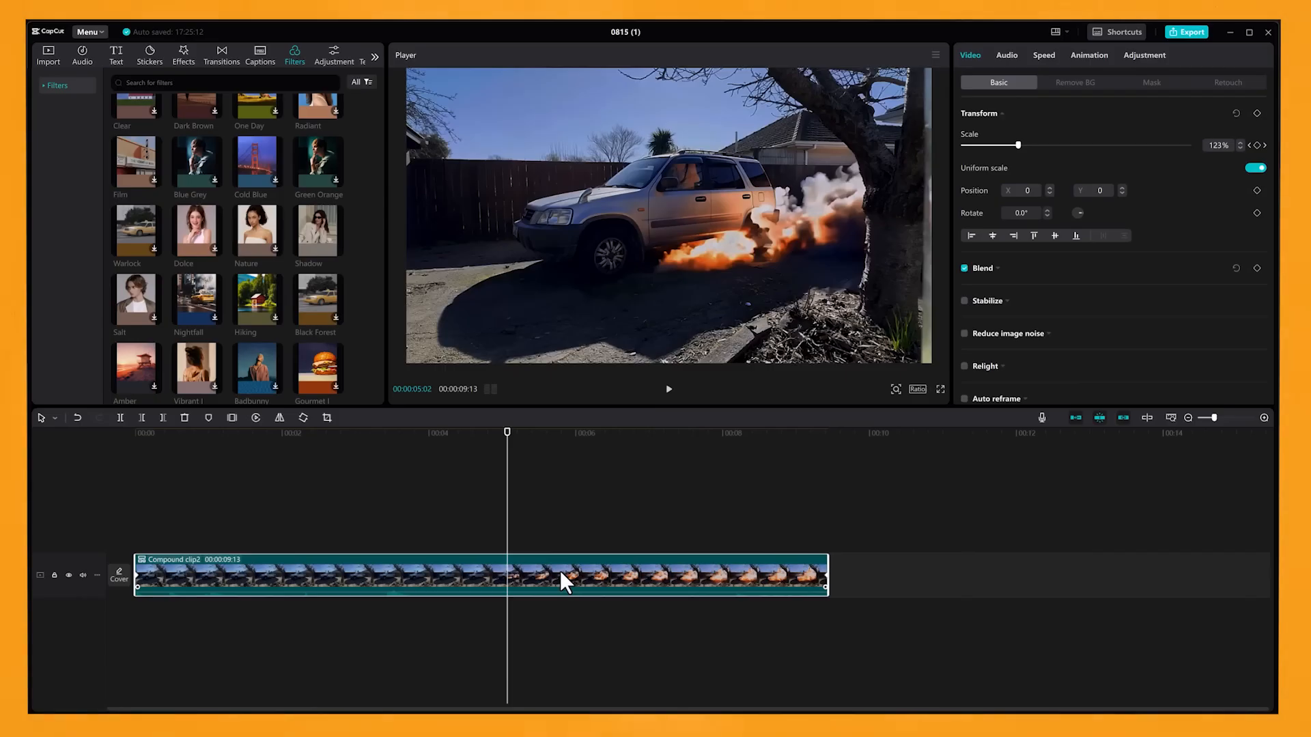
Nest the zoomed clip in a new compound clip and apply the Movie video effect to it.
{"action": "right_click", "coordinate": [559, 571]}
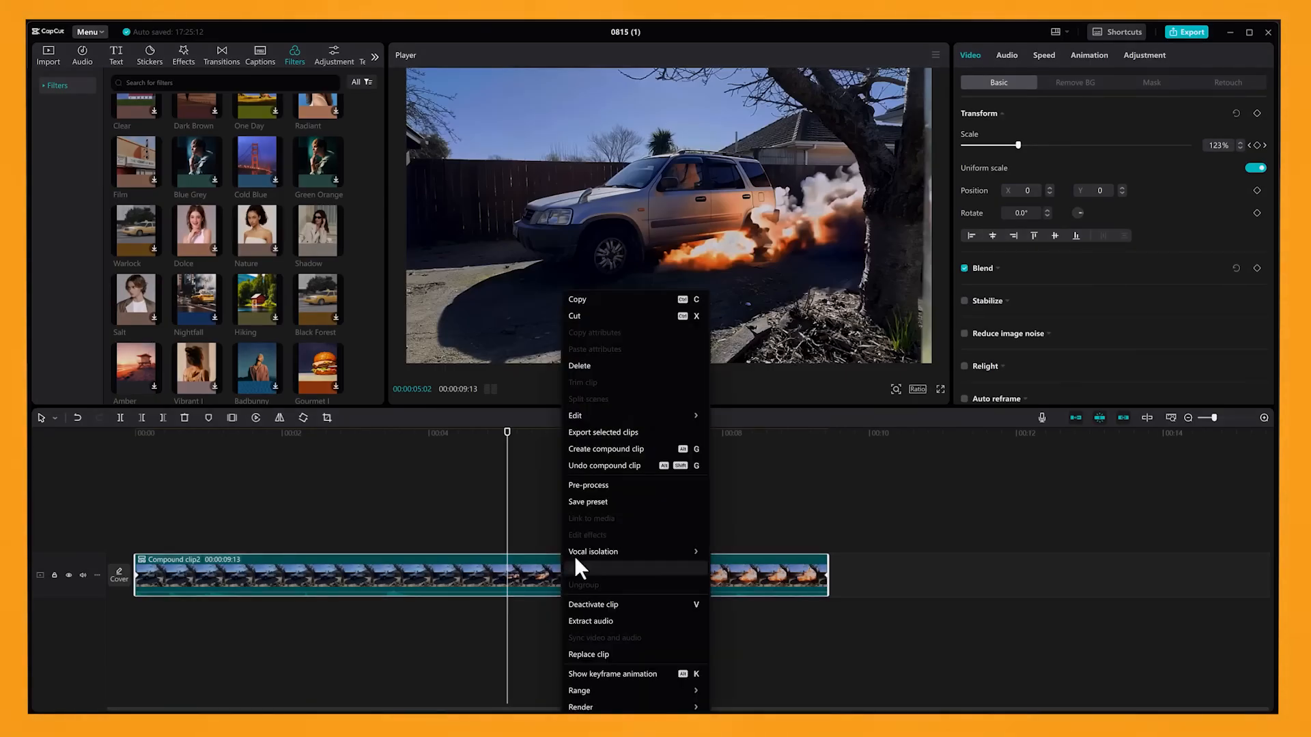
{"action": "left_click", "coordinate": [597, 444]}
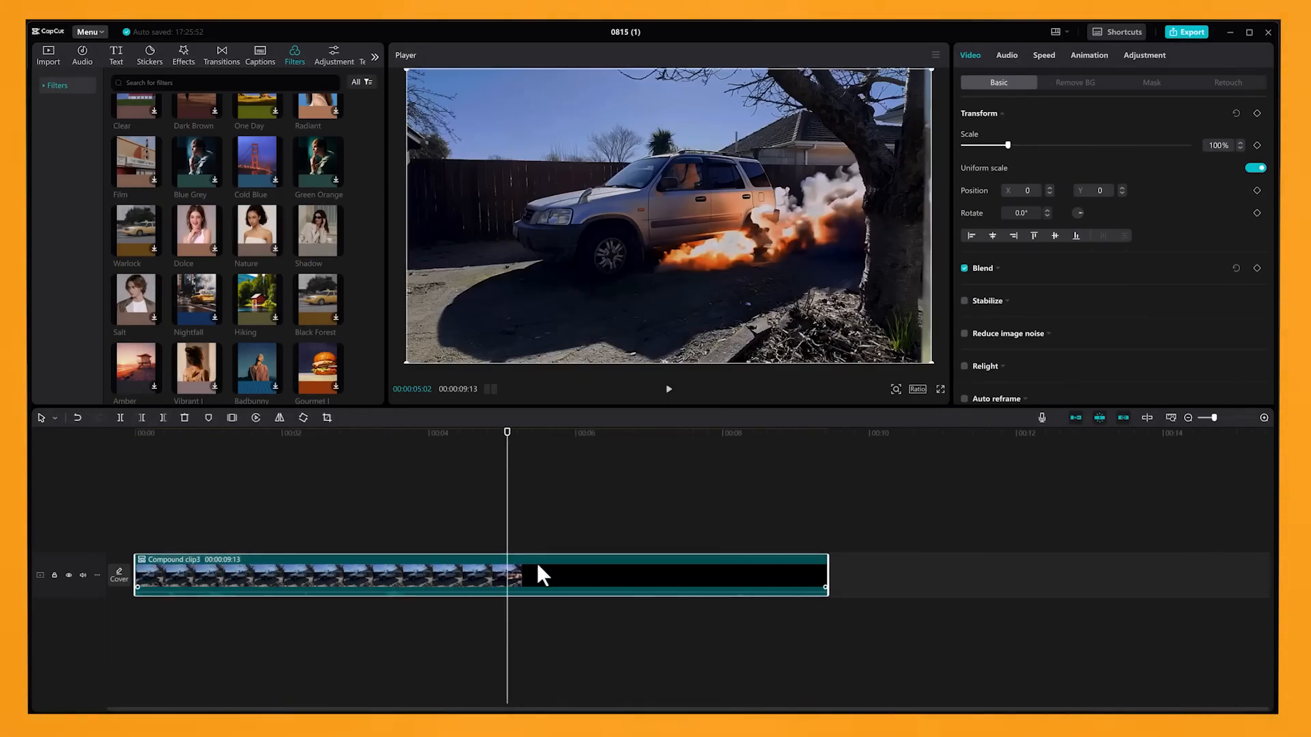
{"action": "left_click", "coordinate": [183, 54]}
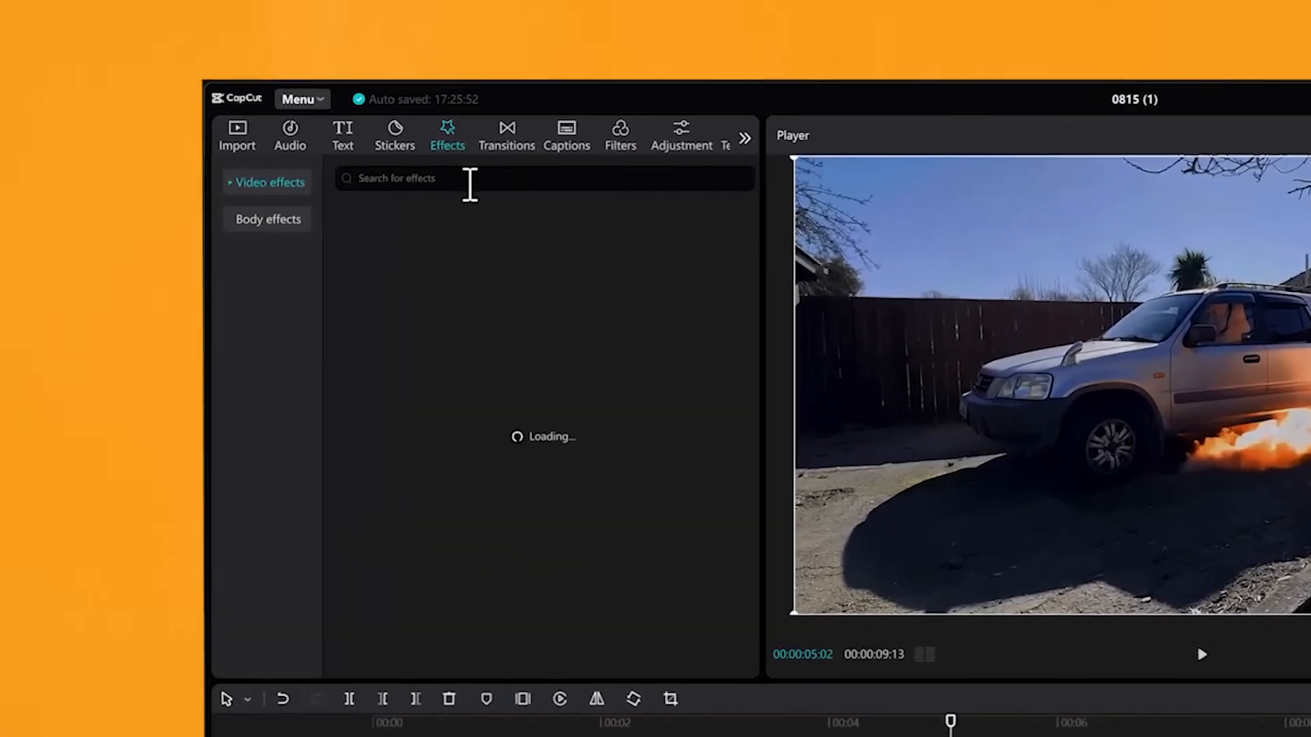
{"action": "left_click", "coordinate": [492, 156]}
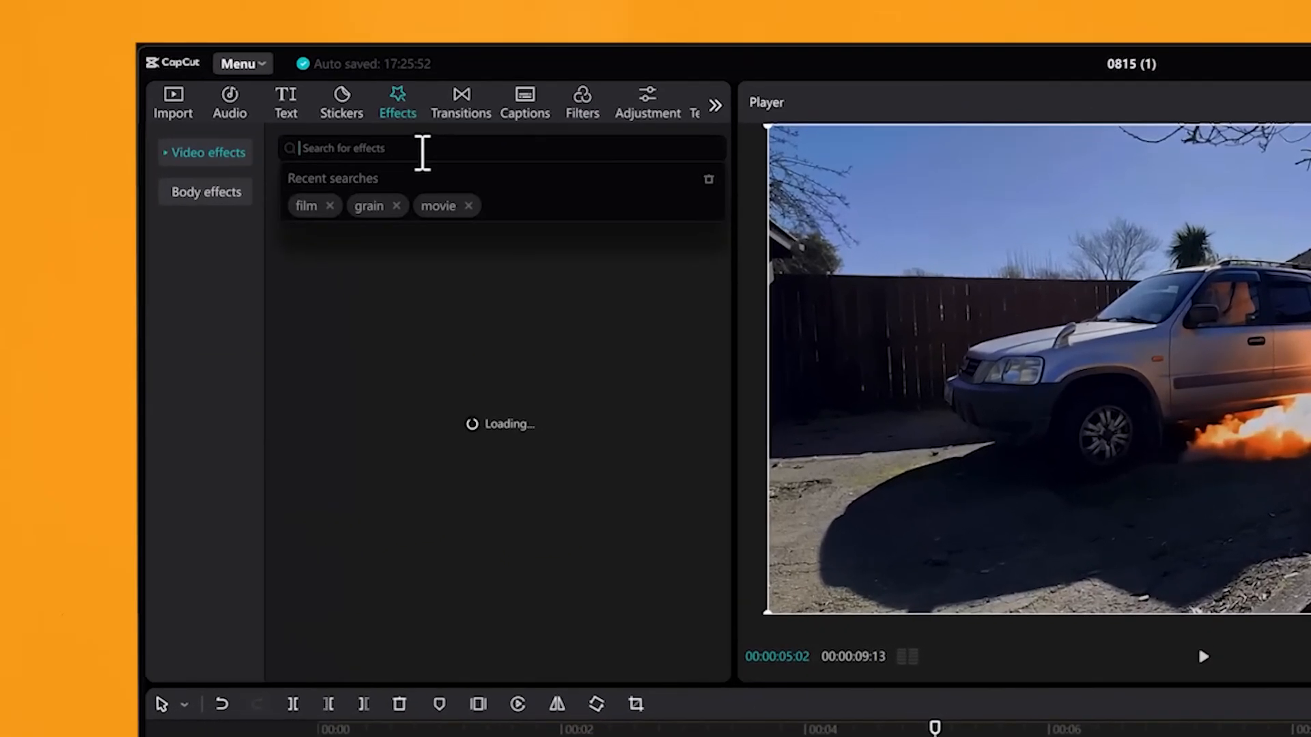
{"action": "type", "text": "movie"}
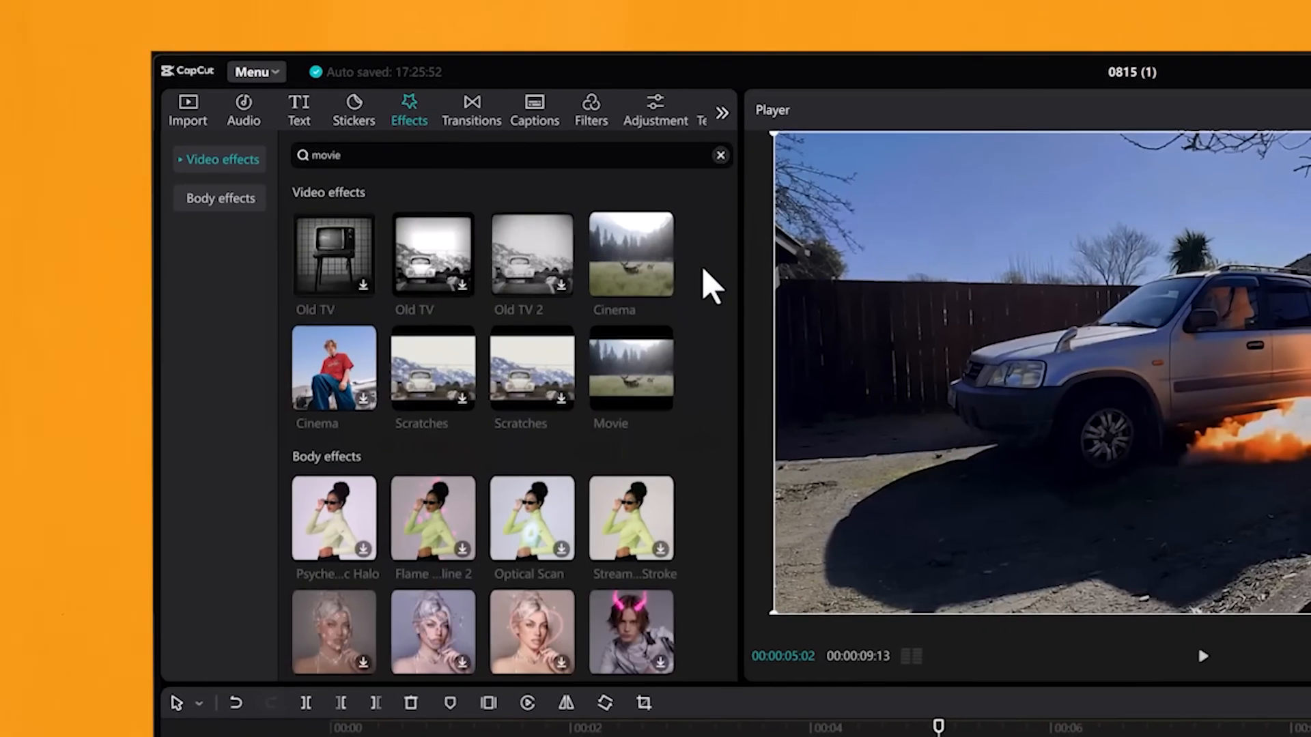
{"action": "left_click_drag", "start_coordinate": [679, 406], "coordinate": [445, 586]}
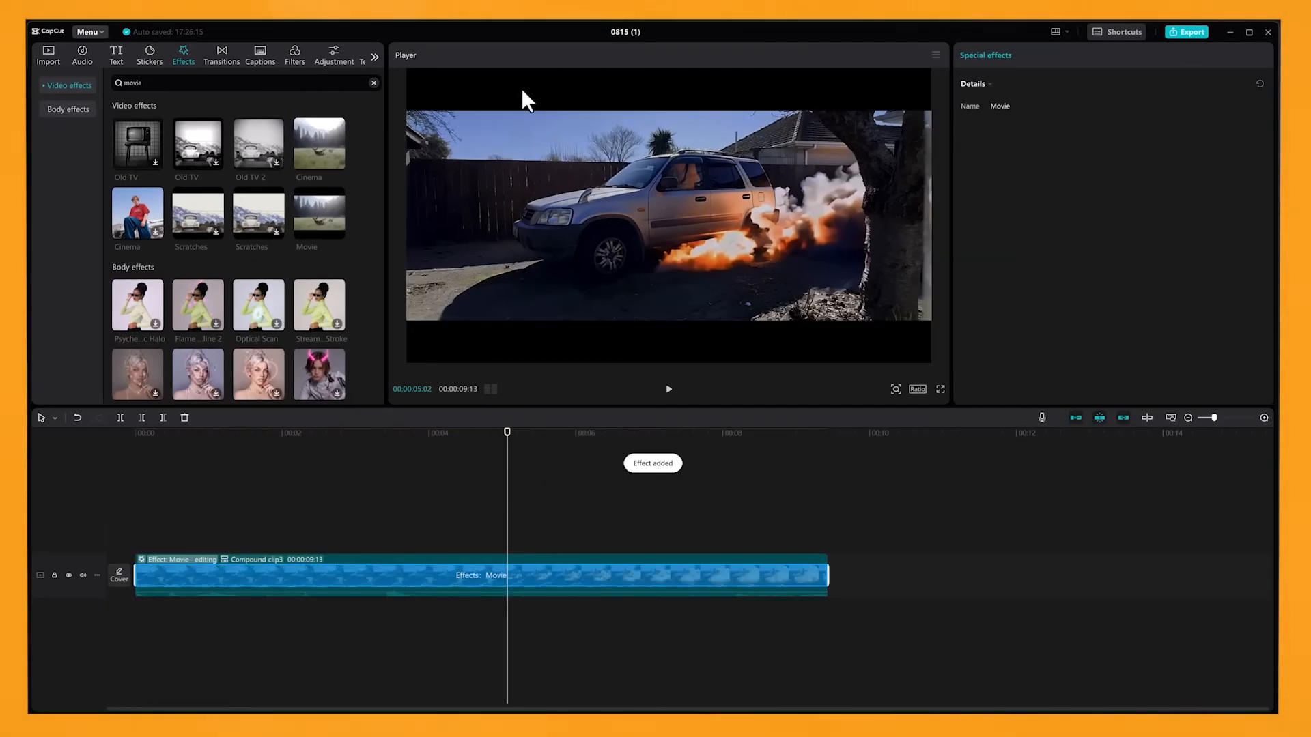
Play the sequence from the start to review the Movie effect over the explosion.
{"action": "key", "text": "Home"}
{"action": "left_click", "coordinate": [668, 389]}
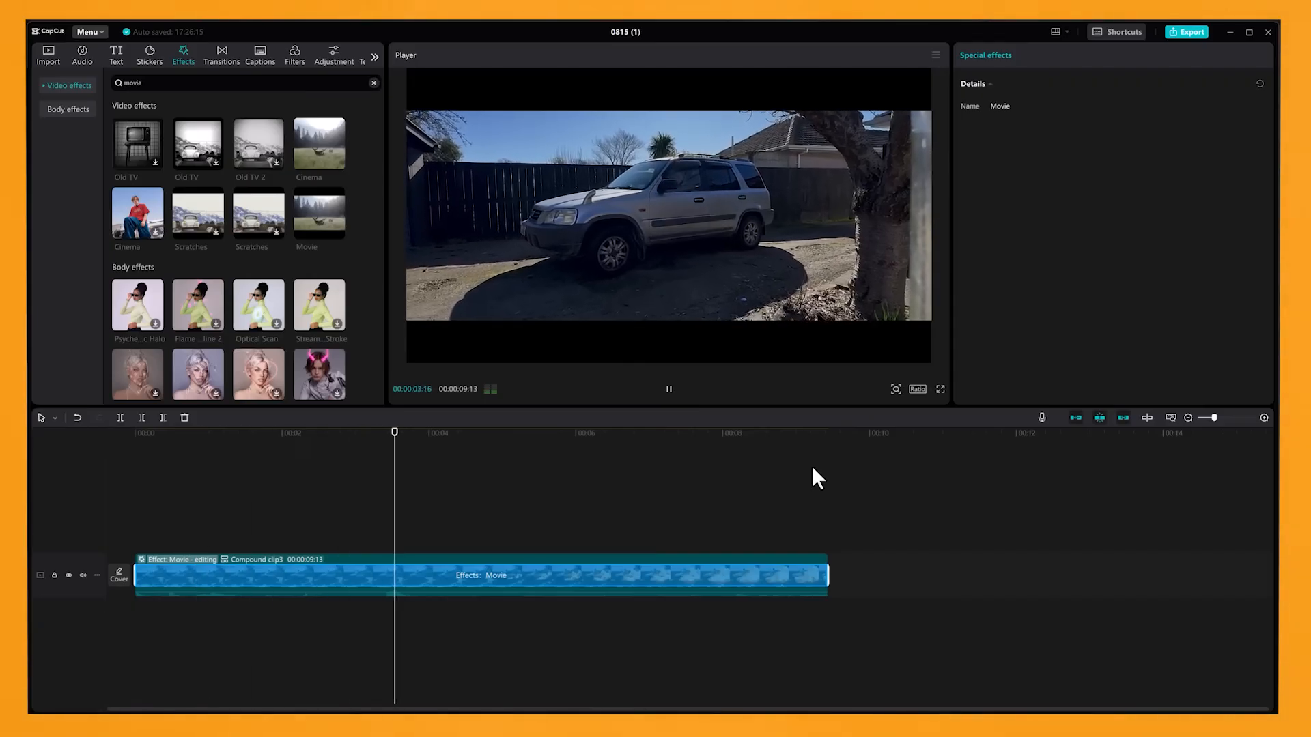
{"action": "left_click", "coordinate": [669, 393]}
{"action": "left_click", "coordinate": [606, 443]}
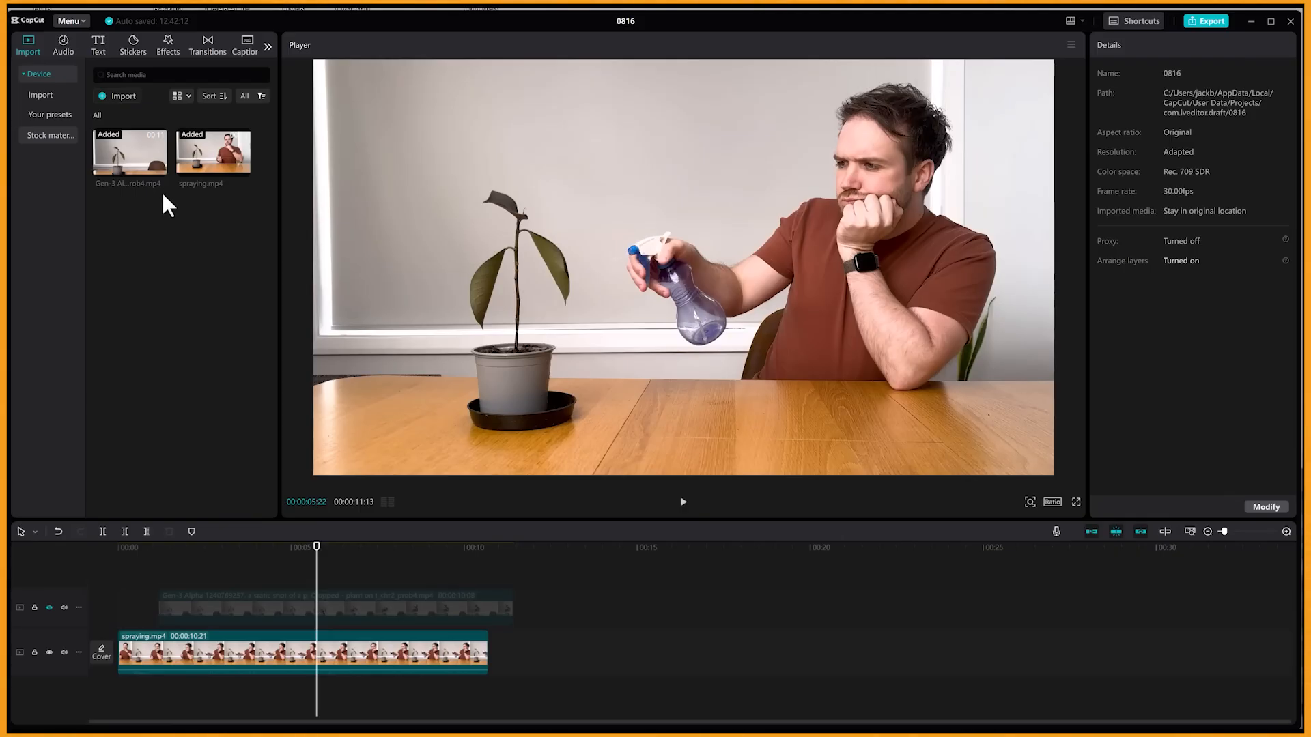
In project 0816, unhide the track holding the Gen-3 Alpha plant clip and select that clip.
{"action": "left_click_drag", "start_coordinate": [161, 548], "coordinate": [342, 575]}
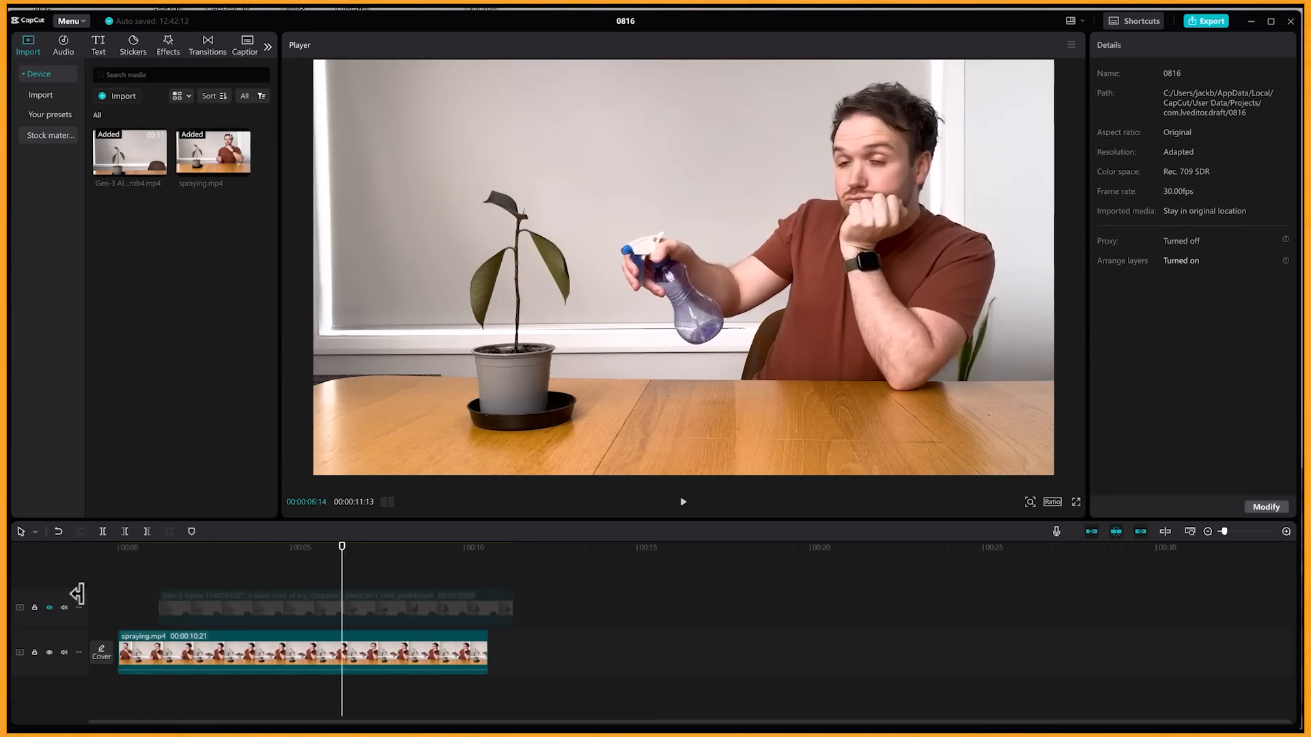
{"action": "left_click", "coordinate": [49, 607]}
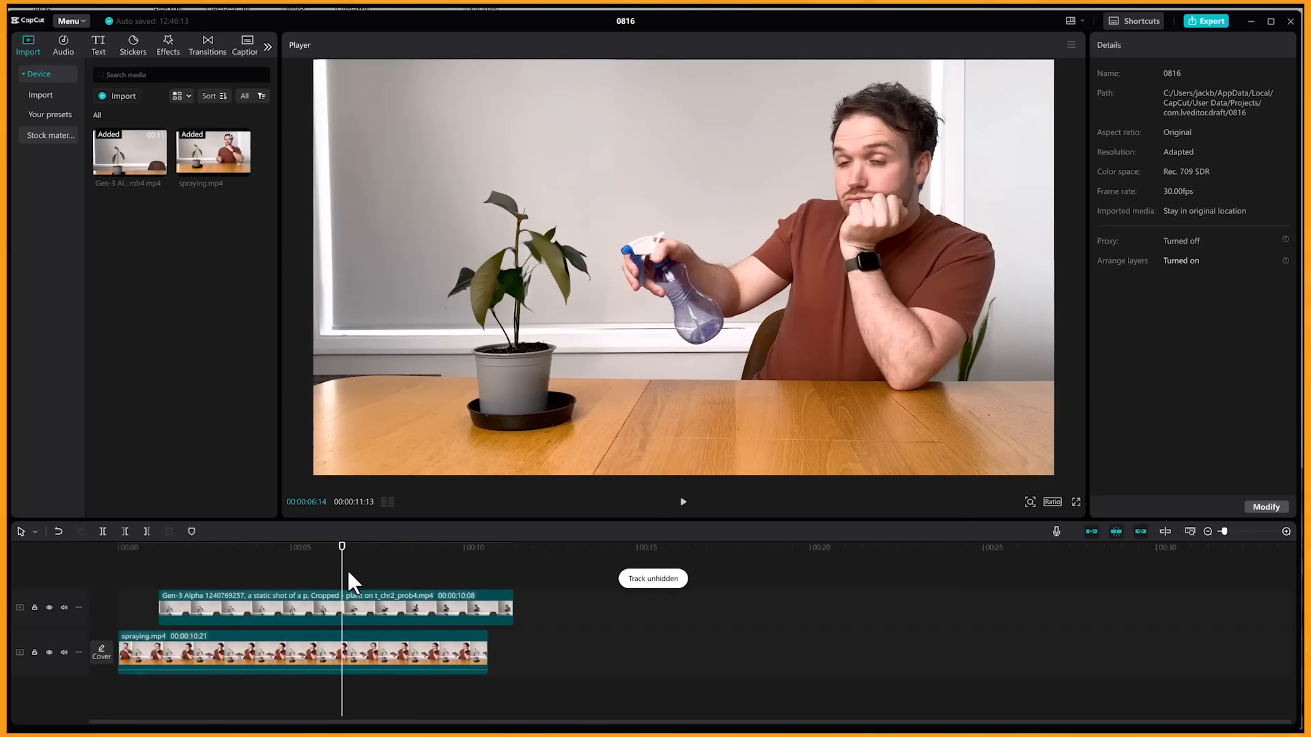
{"action": "left_click", "coordinate": [364, 610]}
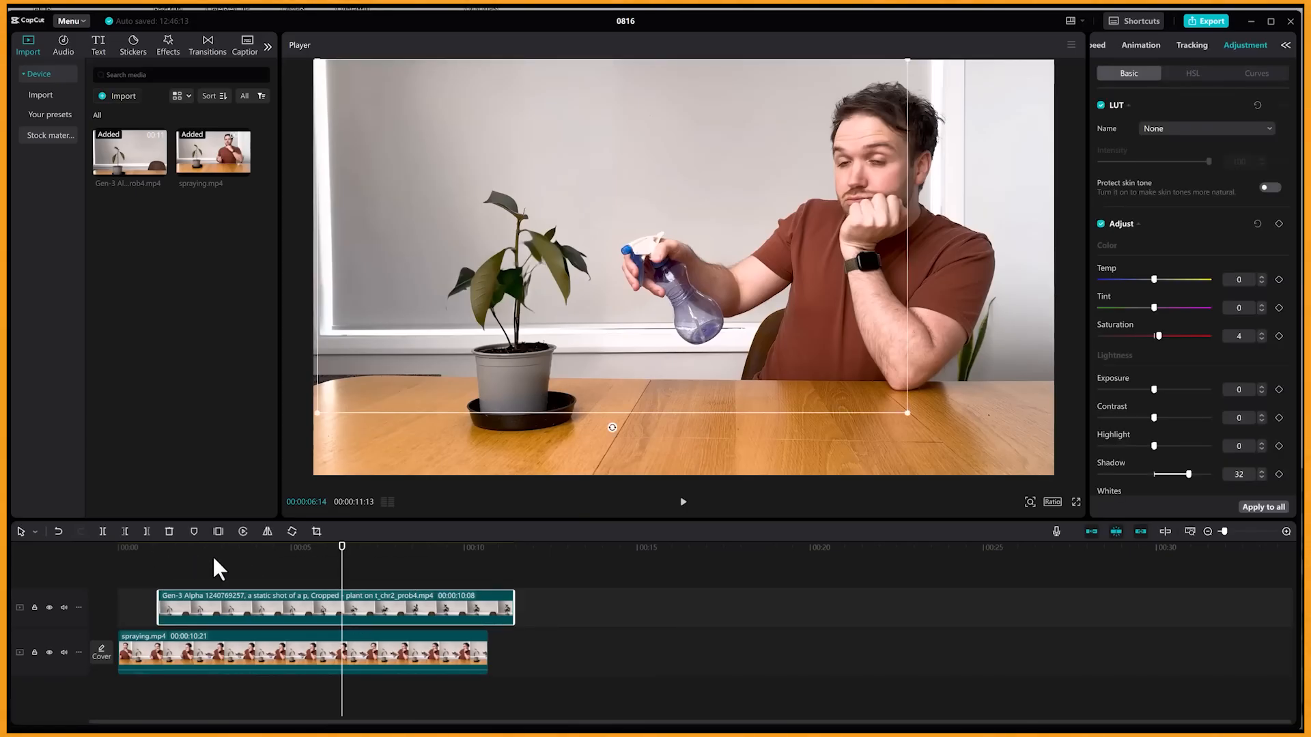
{"action": "left_click", "coordinate": [247, 550]}
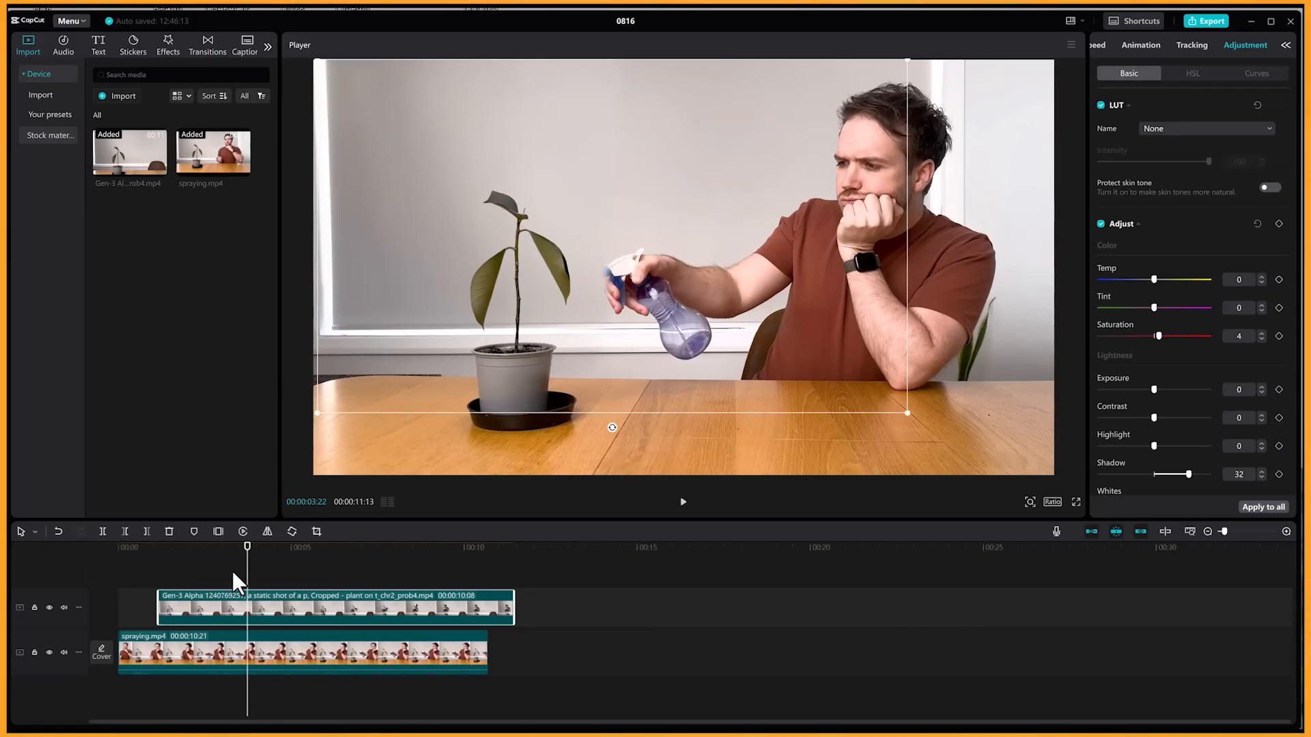
Reposition the plant clip's rectangle mask over the plant, at about X -889, Y 136, clear of the spray bottle.
{"action": "left_click_drag", "start_coordinate": [1088, 51], "coordinate": [1011, 52]}
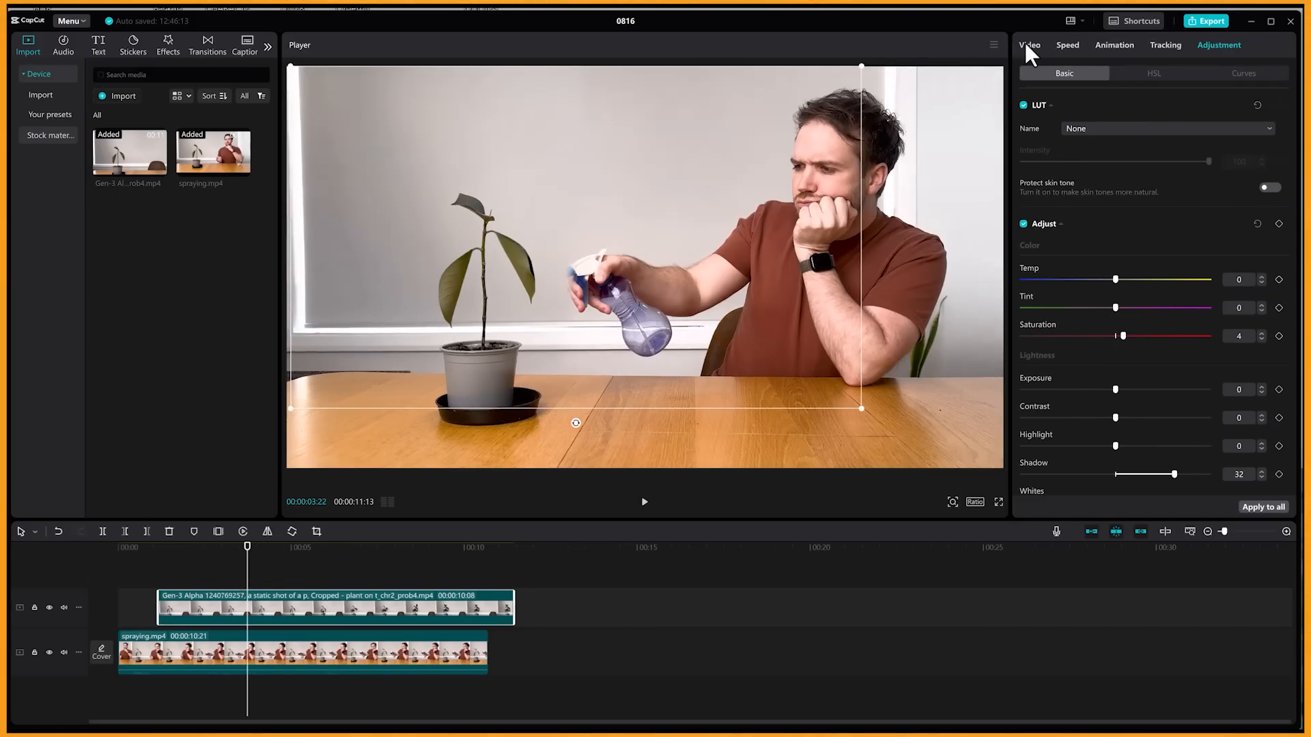
{"action": "left_click", "coordinate": [1026, 43]}
{"action": "left_click", "coordinate": [1190, 72]}
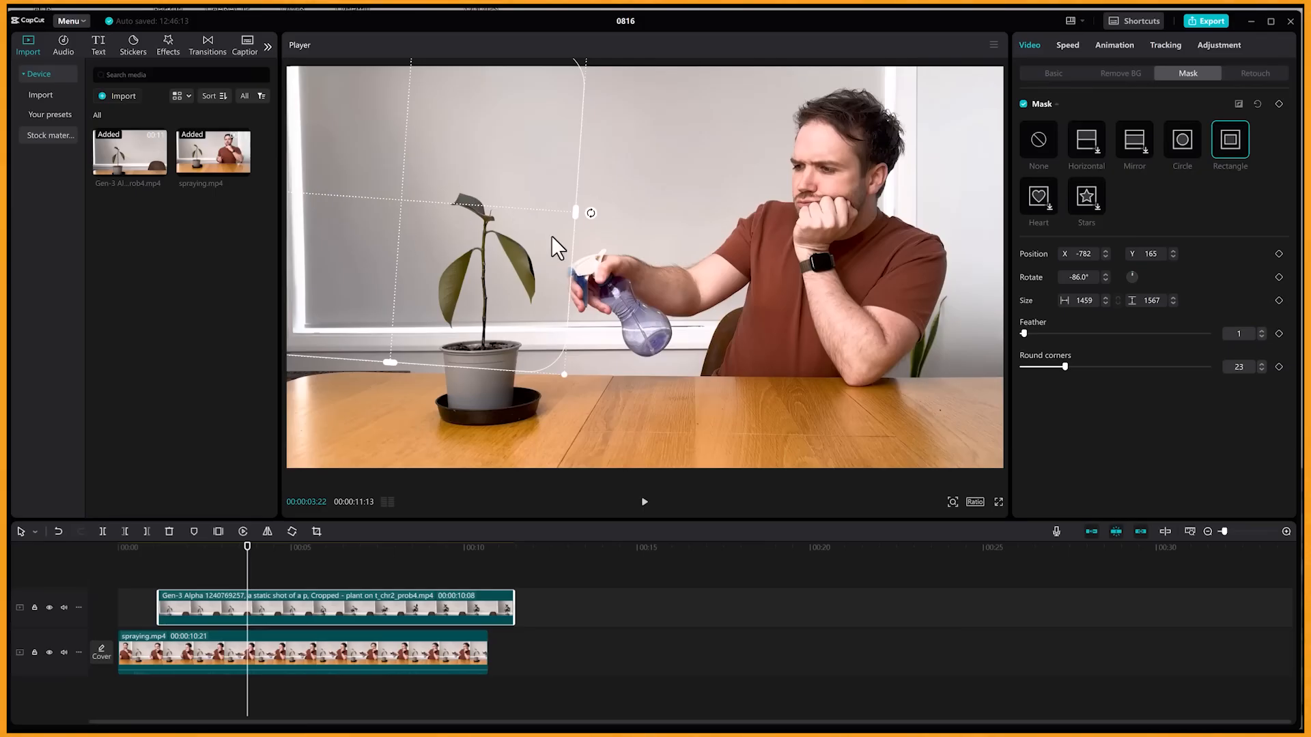
{"action": "left_click_drag", "start_coordinate": [398, 198], "coordinate": [482, 215]}
{"action": "mouse_move", "coordinate": [387, 216]}
{"action": "left_mouse_down"}
{"action": "mouse_move", "coordinate": [420, 215]}
{"action": "mouse_move", "coordinate": [379, 205]}
{"action": "left_mouse_up"}
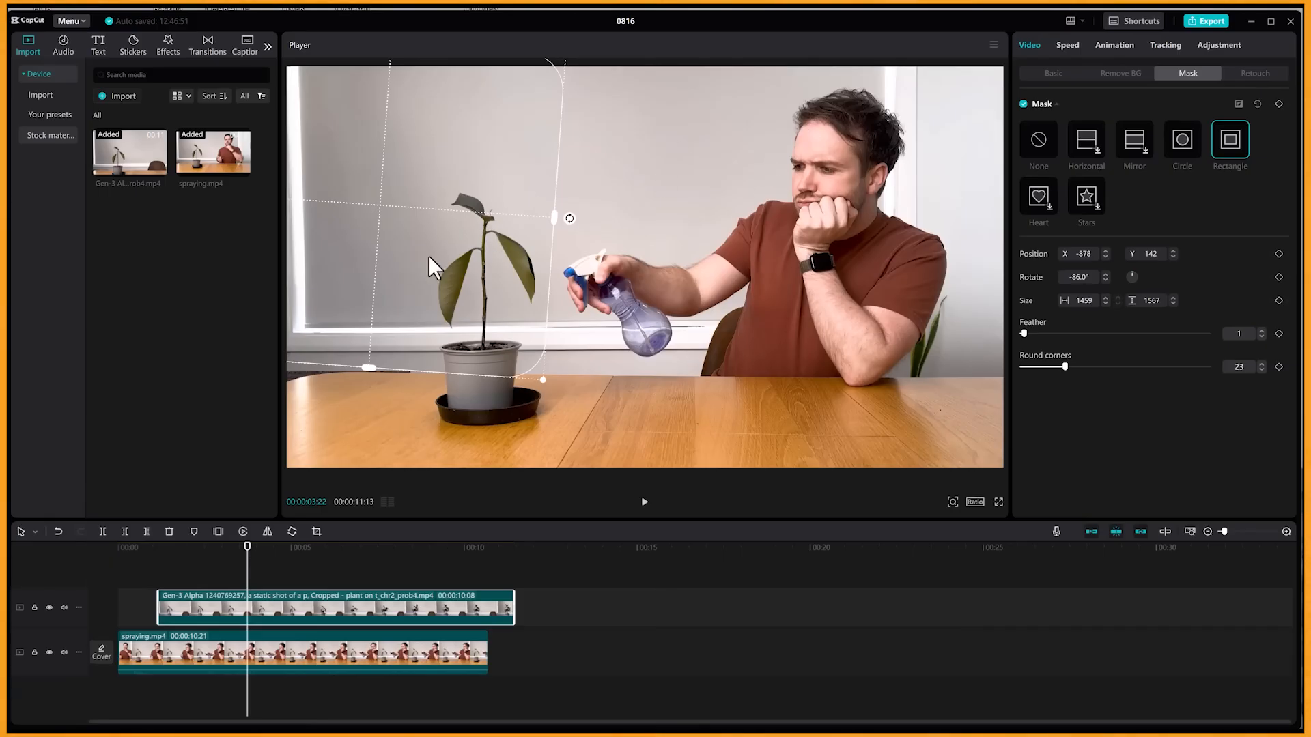
{"action": "left_click_drag", "start_coordinate": [477, 239], "coordinate": [475, 241]}
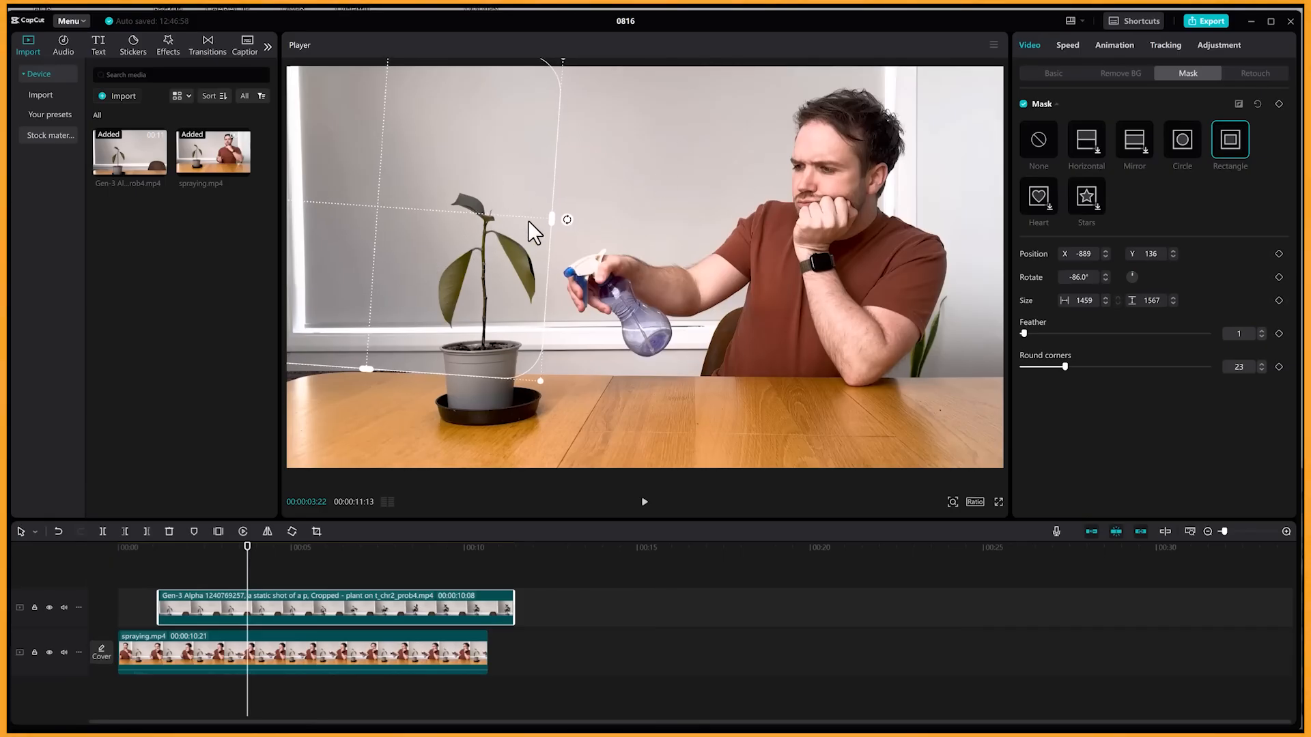
{"action": "mouse_move", "coordinate": [550, 224]}
{"action": "left_mouse_down"}
{"action": "mouse_move", "coordinate": [576, 229]}
{"action": "mouse_move", "coordinate": [549, 219]}
{"action": "left_mouse_up"}
Check the mask across the growing plant and adjust its rotation to -84°, with the position at X -793, Y 153.
{"action": "left_click", "coordinate": [287, 547]}
{"action": "left_click_drag", "start_coordinate": [287, 551], "coordinate": [386, 572]}
{"action": "left_click_drag", "start_coordinate": [568, 219], "coordinate": [565, 221]}
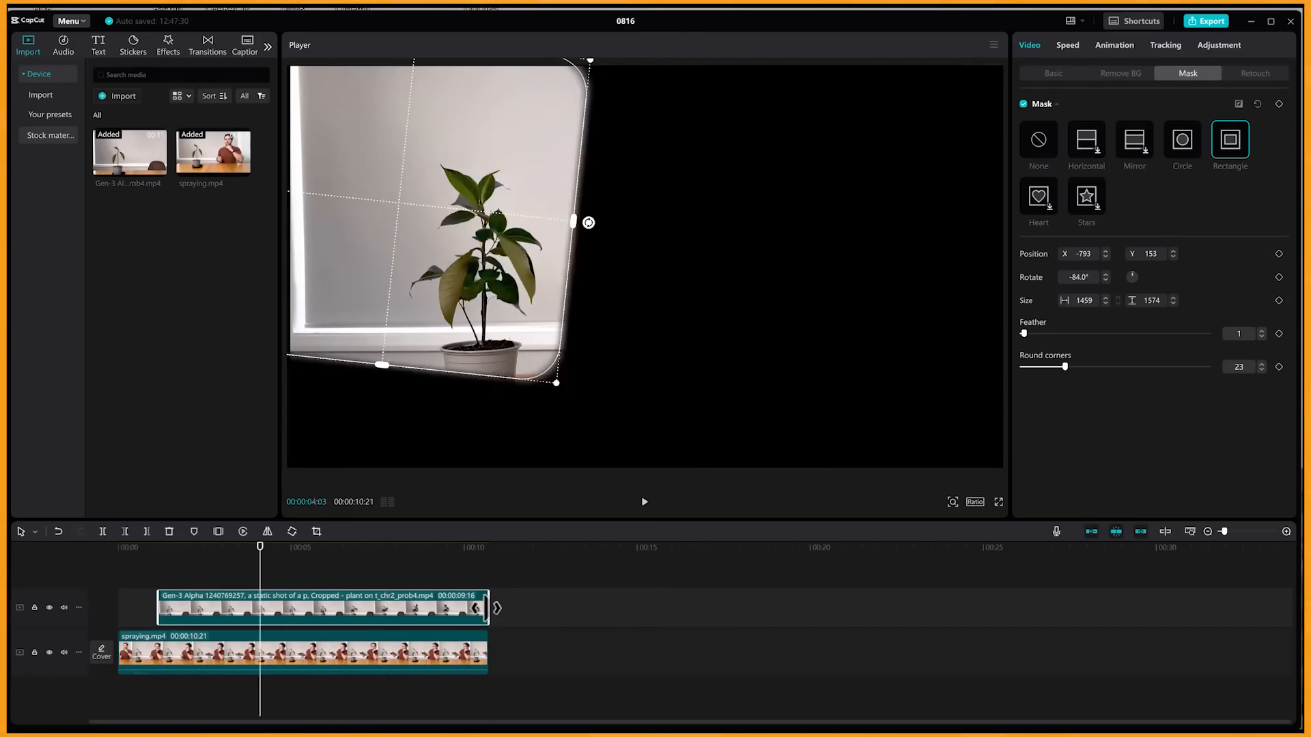
Trim the end of the plant clip to match the end of spraying.mp4 and play back the composite.
{"action": "left_click", "coordinate": [566, 639]}
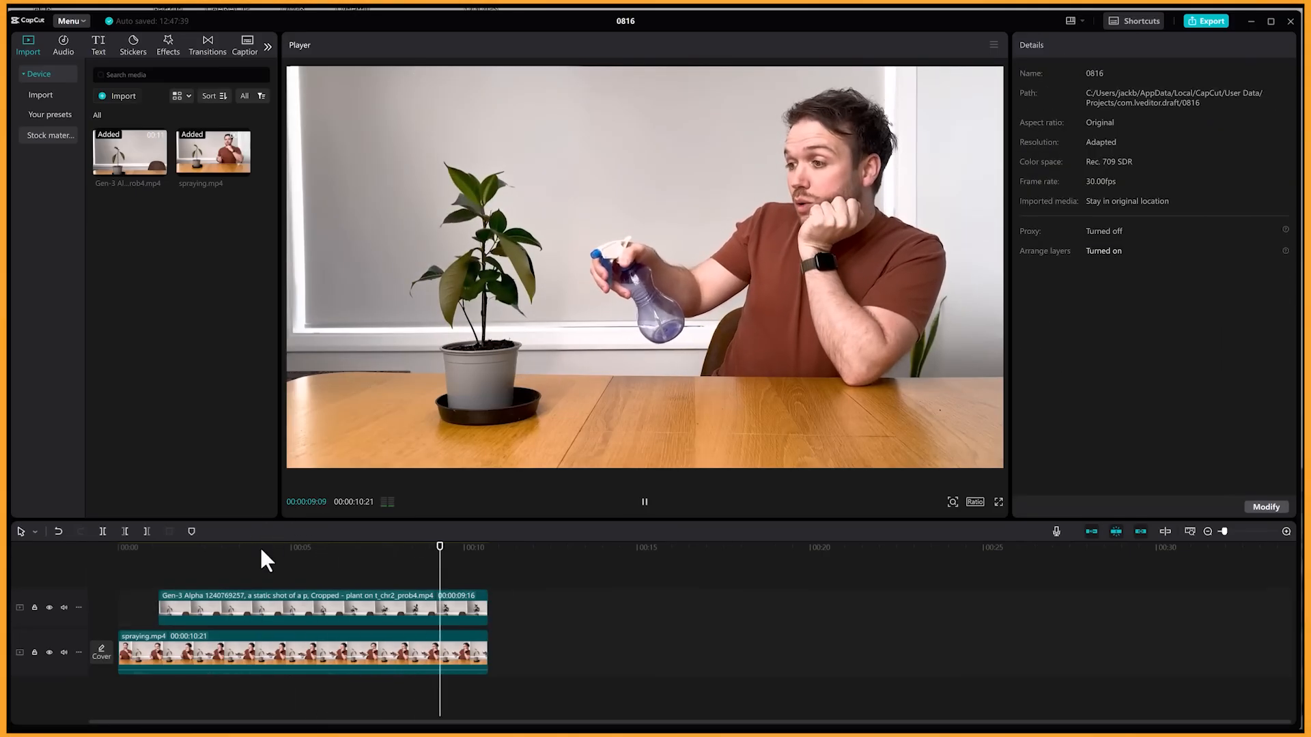
{"action": "key", "text": "space"}
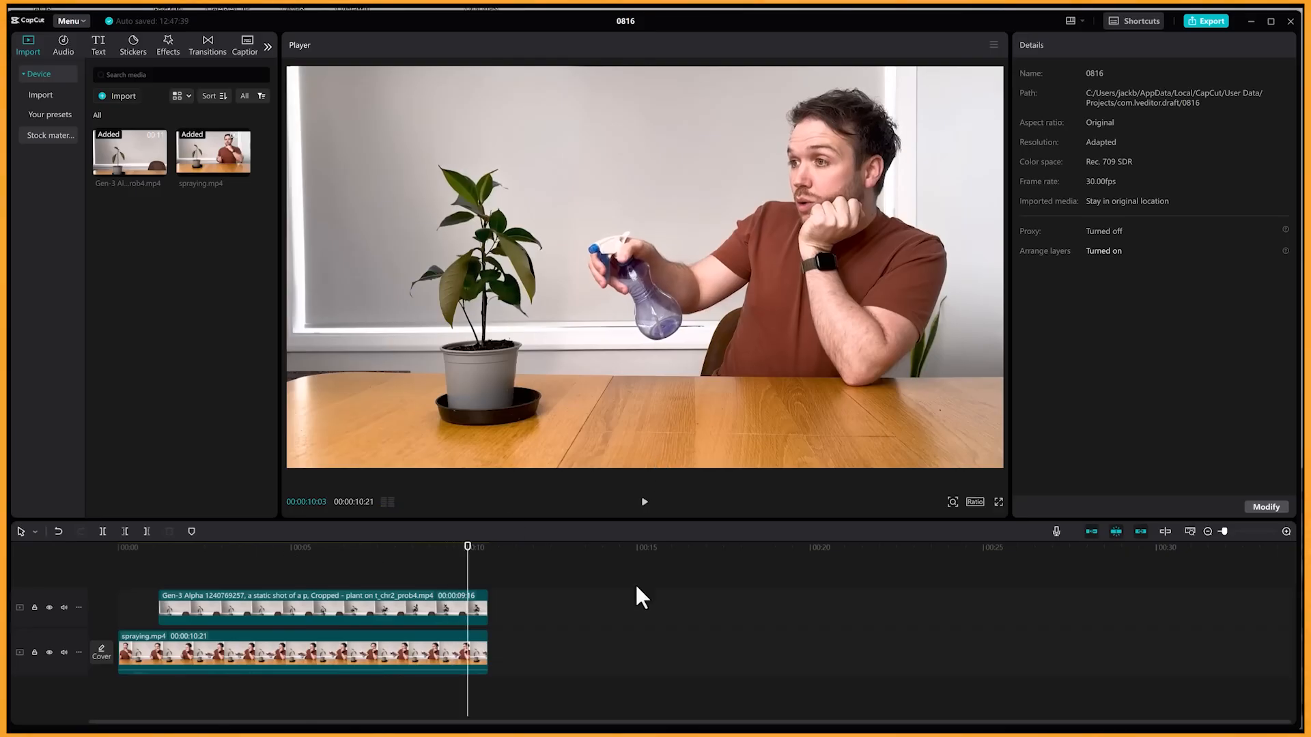
{"action": "left_click", "coordinate": [423, 610]}
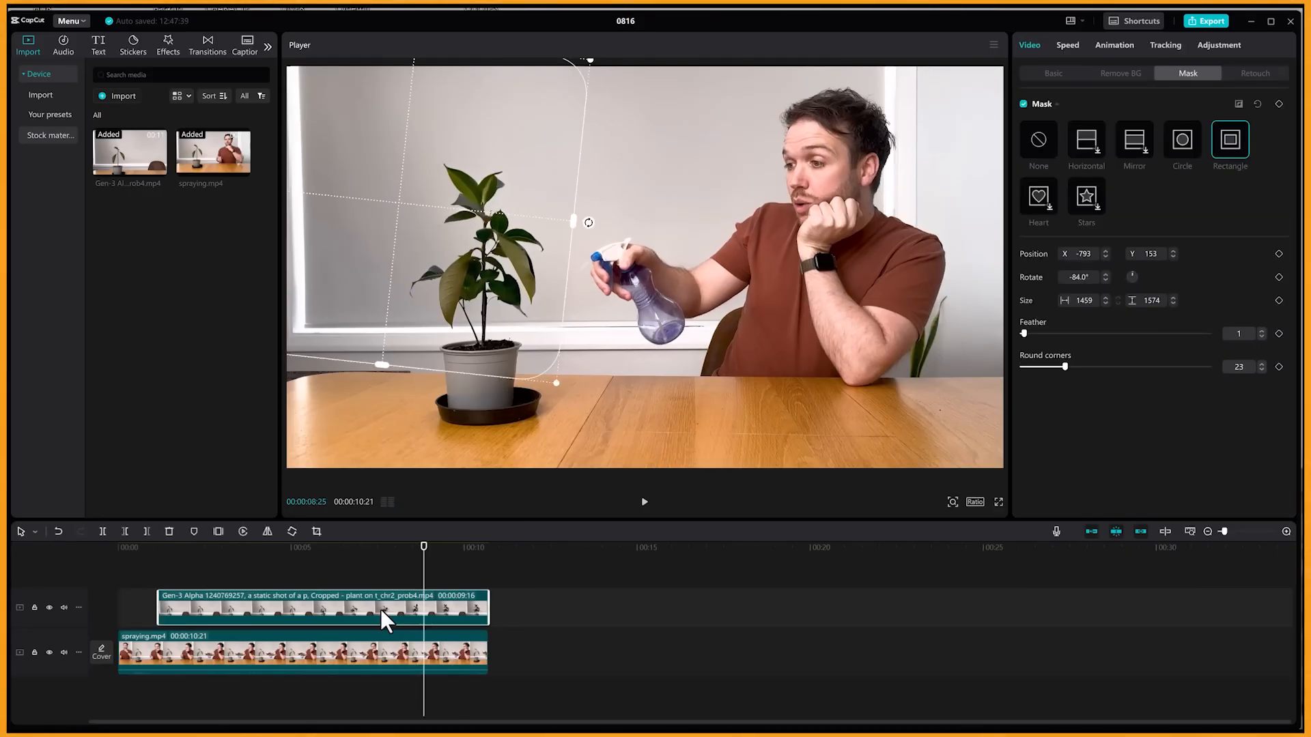